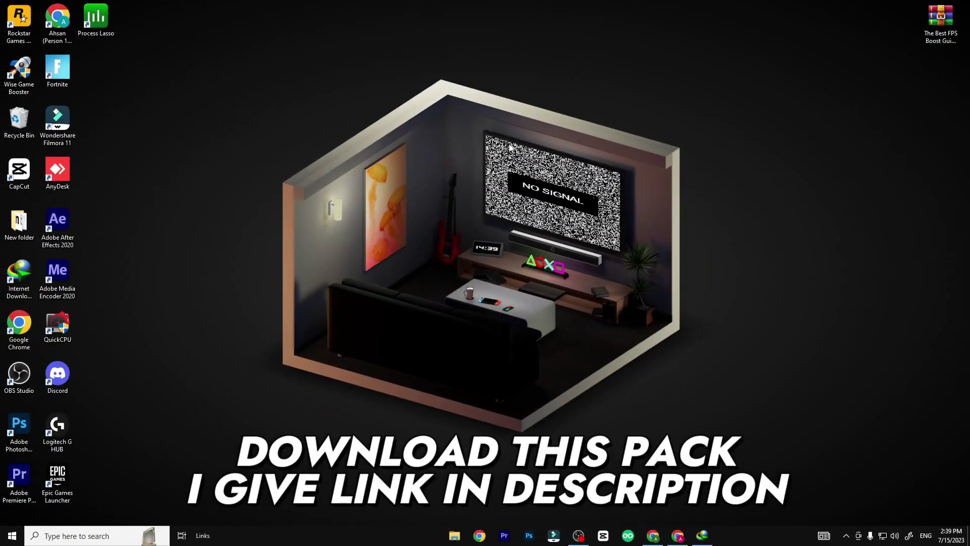
# Move the archive of The Best FPS Boost Guide For Fortnite 2023 to the middle of the desktop
pyautogui.moveTo(941, 17); pyautogui.dragTo(521, 115)
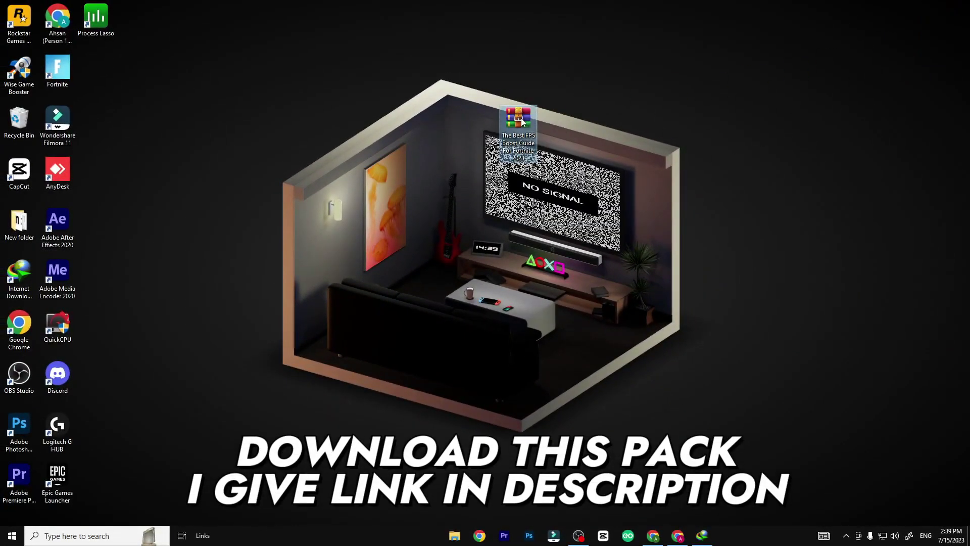
pyautogui.rightClick(526, 118)
pyautogui.click(616, 140)
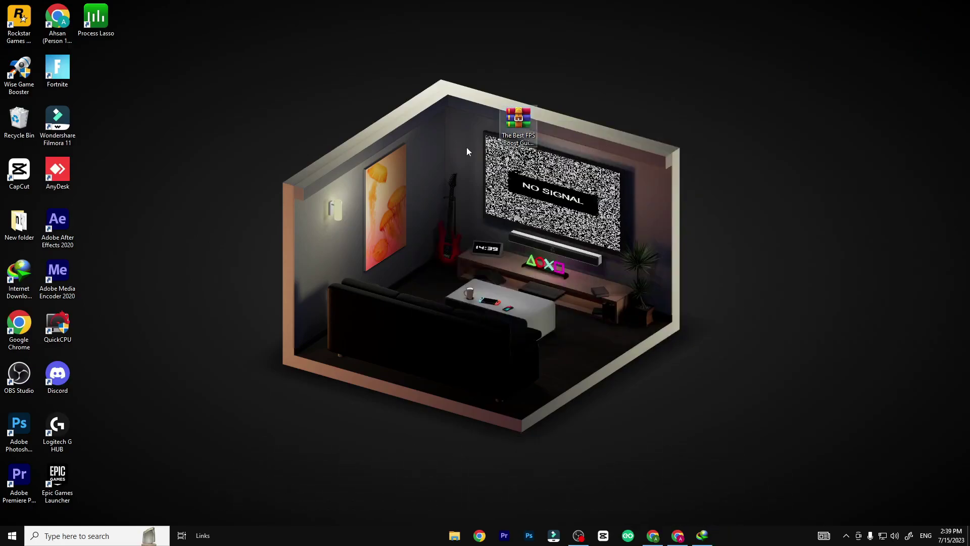
pyautogui.moveTo(96, 71); pyautogui.dragTo(602, 145)
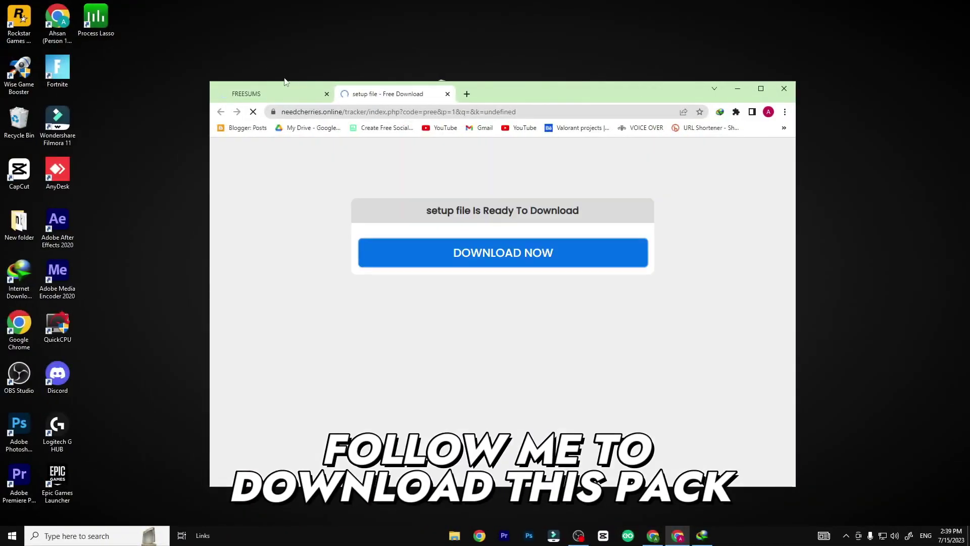
# Switch to the browser's The Best FPS Boost Guide For Fortnite 2023 article and follow its download link
pyautogui.click(295, 95)
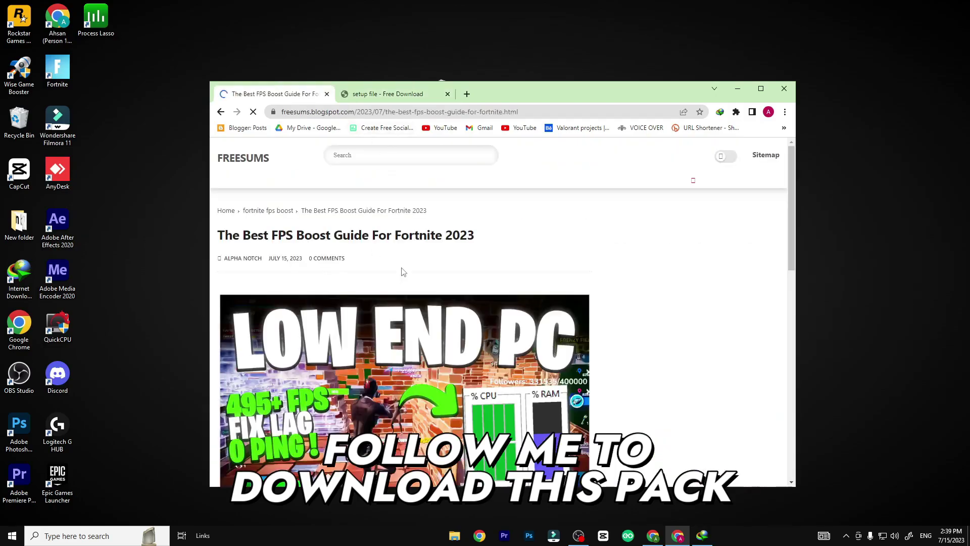
pyautogui.scroll(-2, 402, 271)
pyautogui.scroll(-2, 430, 306)
pyautogui.scroll(-5, 430, 306)
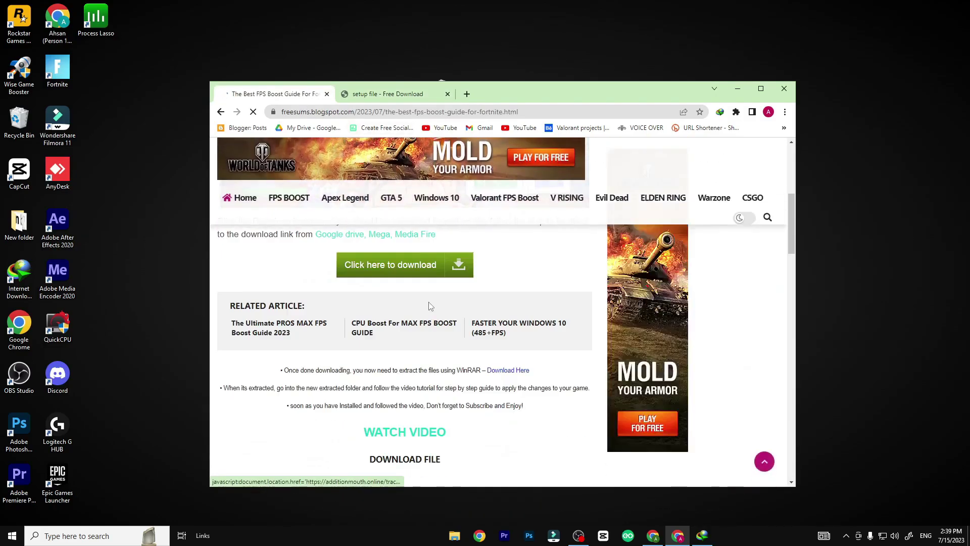
pyautogui.click(412, 272)
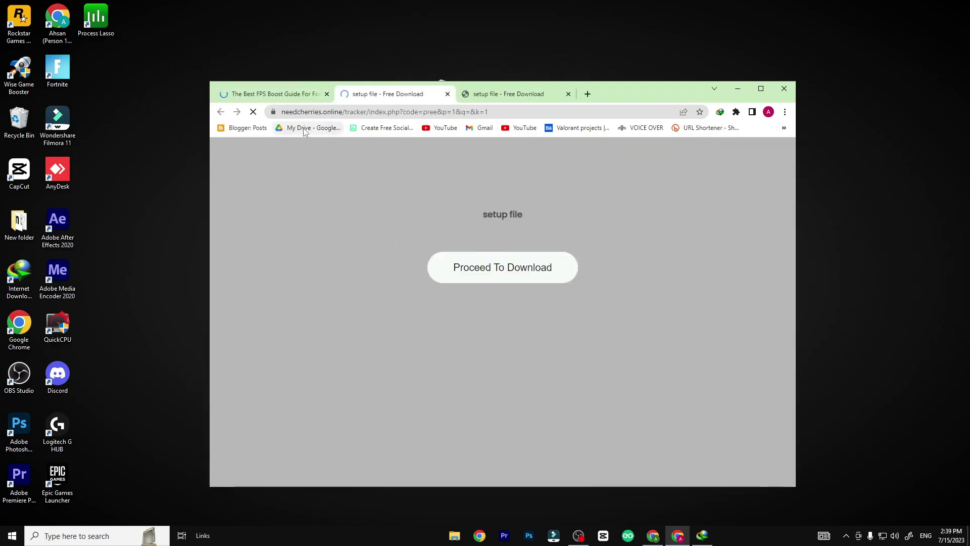
pyautogui.click(283, 98)
pyautogui.click(674, 222)
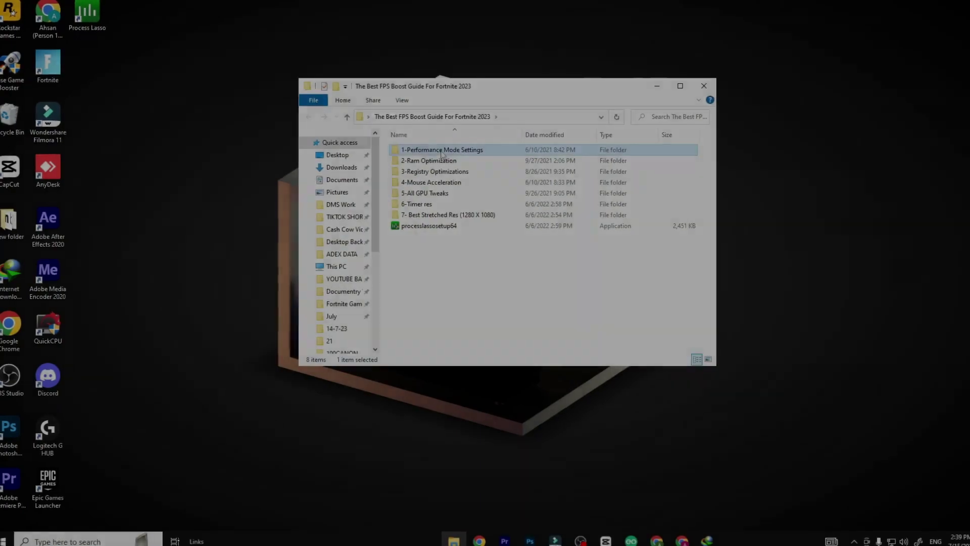
# View the two settings screenshots in the pack's 1-Performance Mode Settings folder
pyautogui.doubleClick(442, 151)
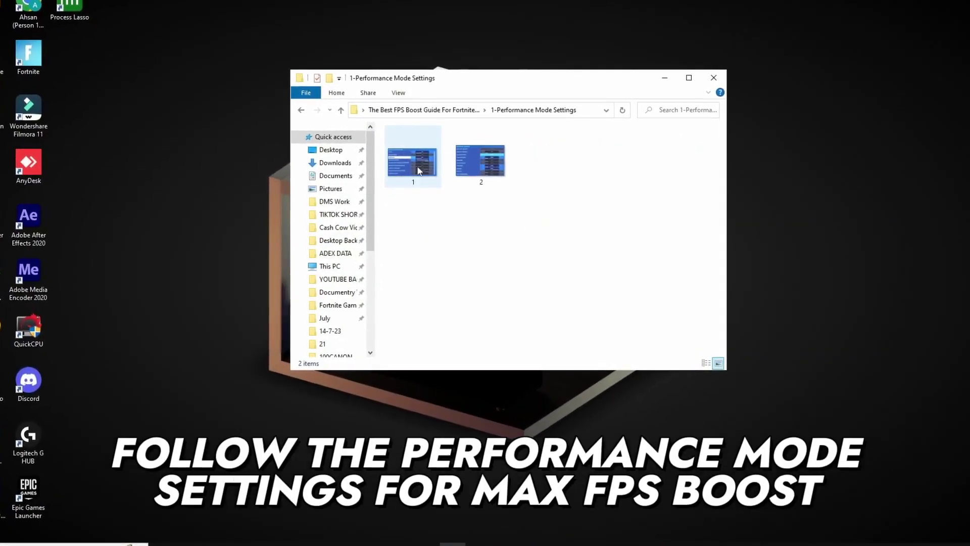
pyautogui.hotkey('ctrl', 'a')
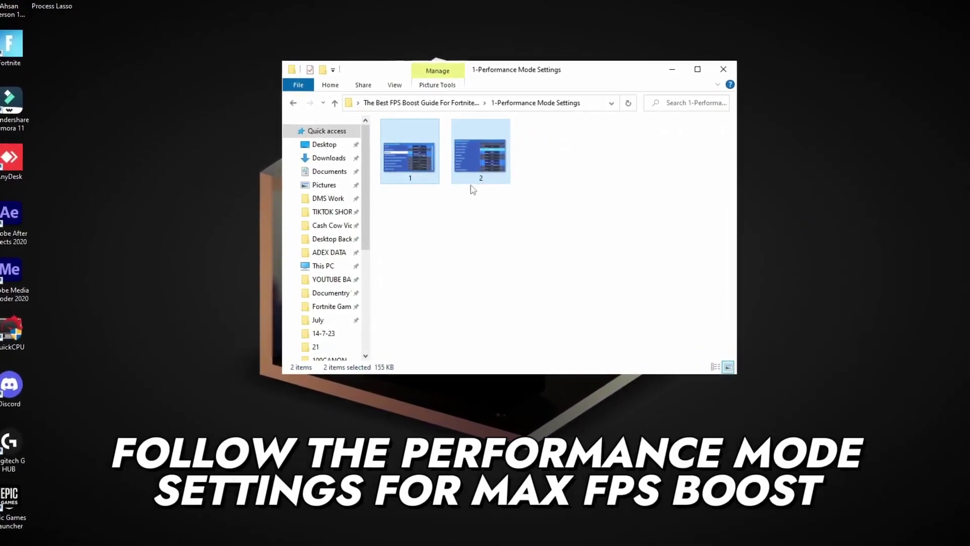
pyautogui.press('BackSpace')
# Select the 16GB Ram registry file in the 2-Ram Optimization folder and show its available actions
pyautogui.doubleClick(441, 147)
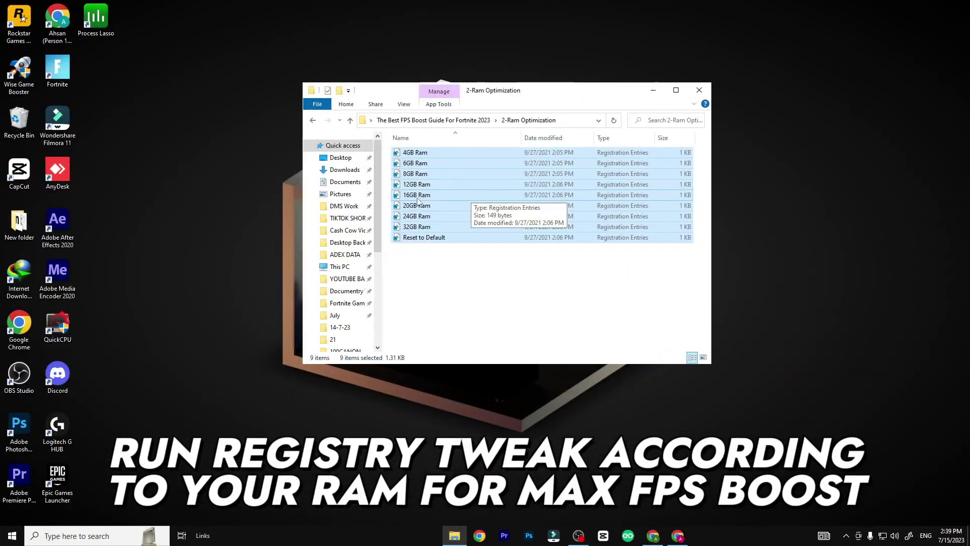
pyautogui.click(414, 195)
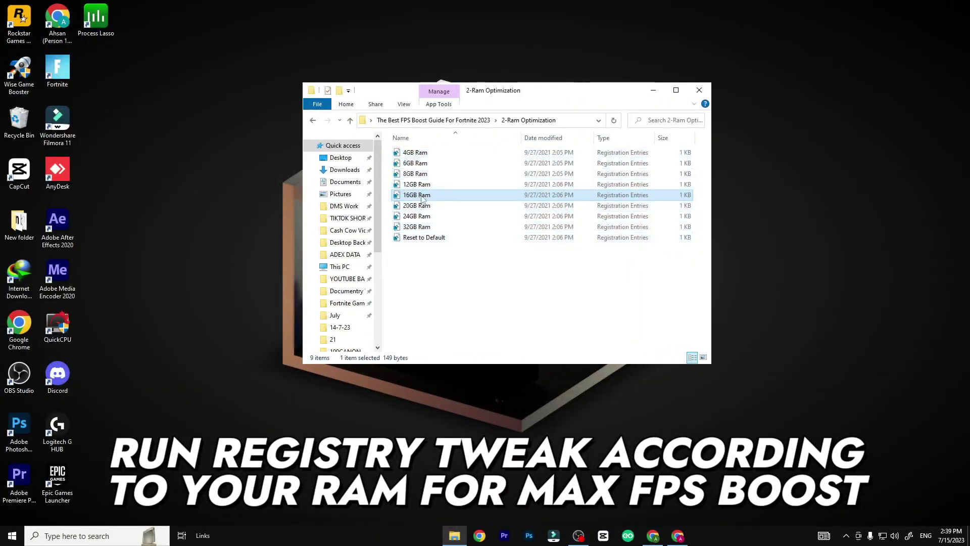
pyautogui.rightClick(431, 198)
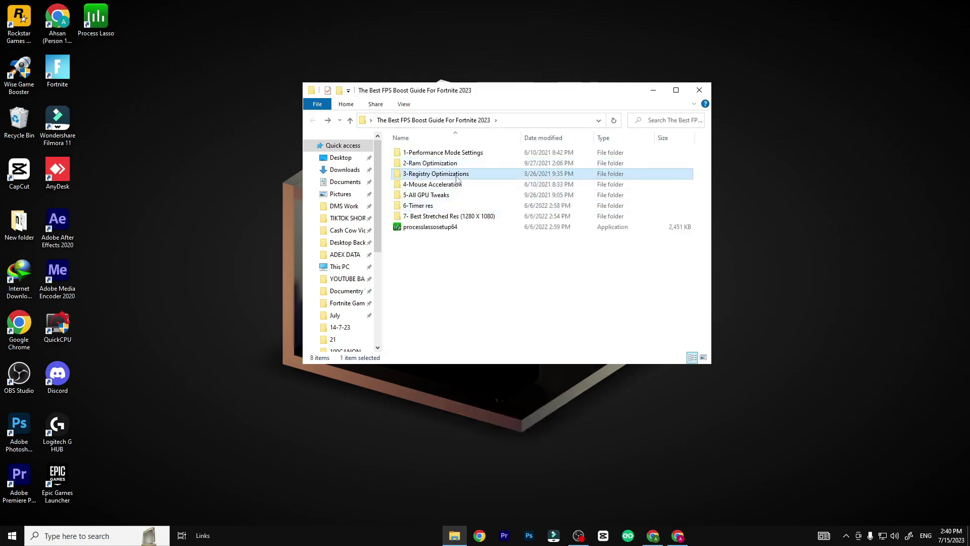
# Select the files in the 3-Registry Optimizations folder and show their available actions
pyautogui.doubleClick(425, 174)
pyautogui.moveTo(453, 227); pyautogui.dragTo(485, 153)
pyautogui.rightClick(475, 174)
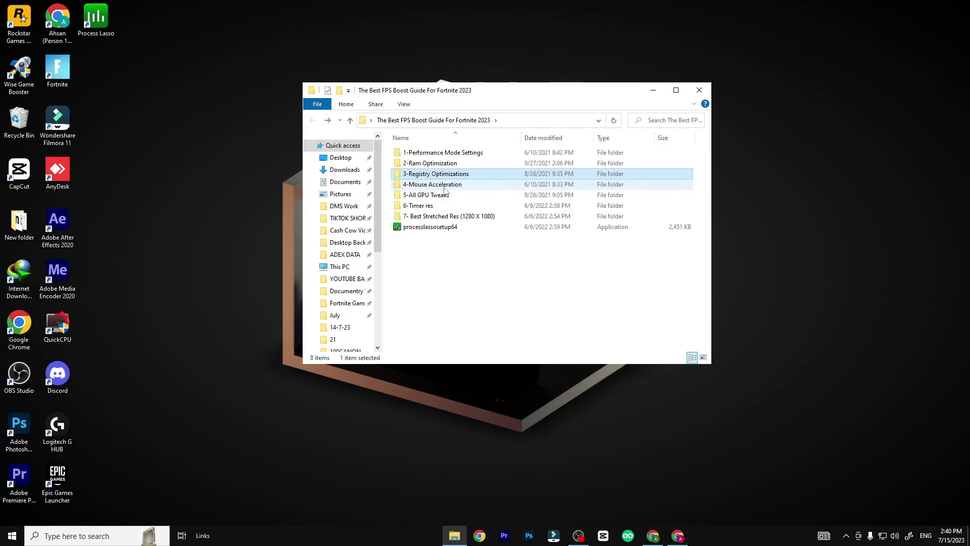
# Review the 4-Mouse Acceleration folder and show the merge option for the 100% Scaling registry file
pyautogui.doubleClick(445, 184)
pyautogui.moveTo(479, 223); pyautogui.dragTo(456, 152)
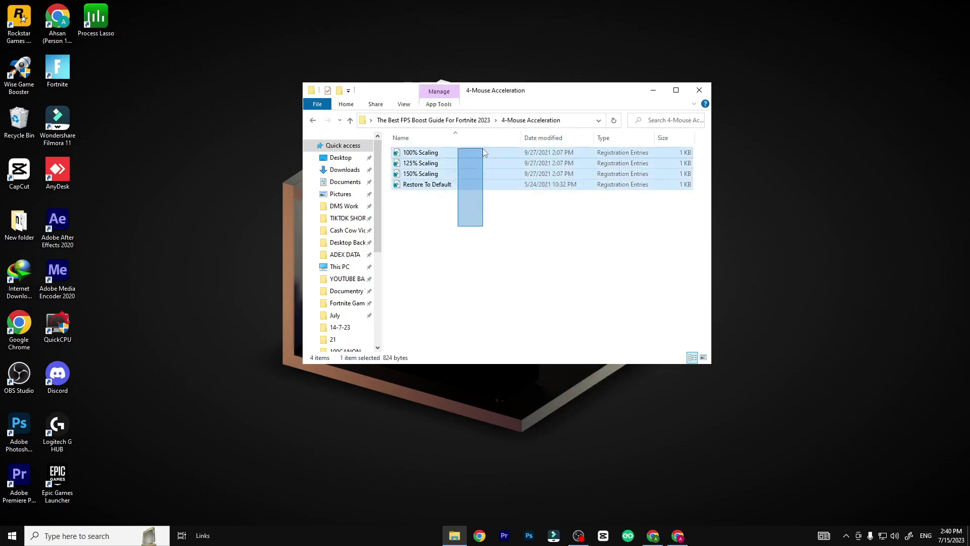
pyautogui.click(470, 196)
pyautogui.click(405, 157)
pyautogui.rightClick(426, 157)
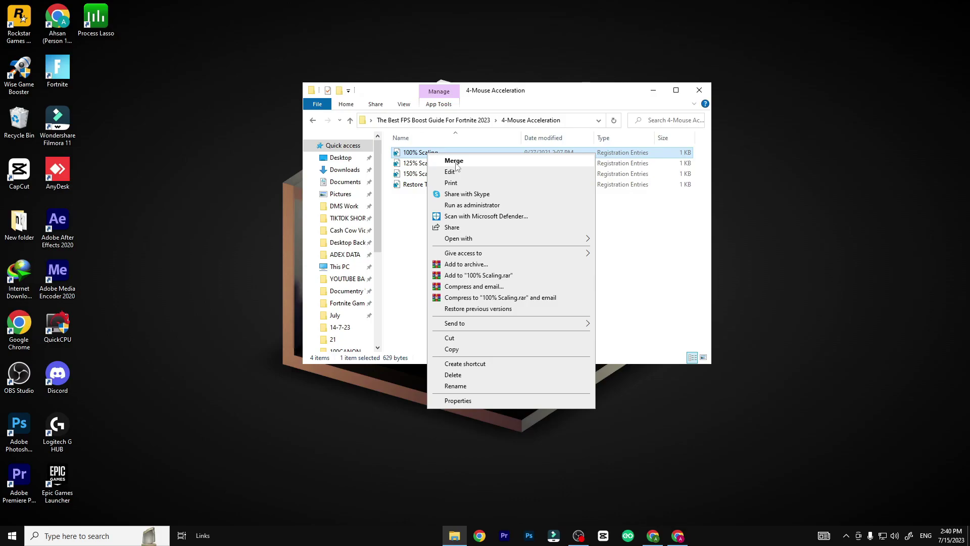
pyautogui.hotkey('alt', 'Left')
# Examine the 5-All GPU Tweaks folder and the AMD, Intel and Nvidia folders inside All Gpu Settings
pyautogui.doubleClick(444, 195)
pyautogui.moveTo(457, 205); pyautogui.dragTo(474, 145)
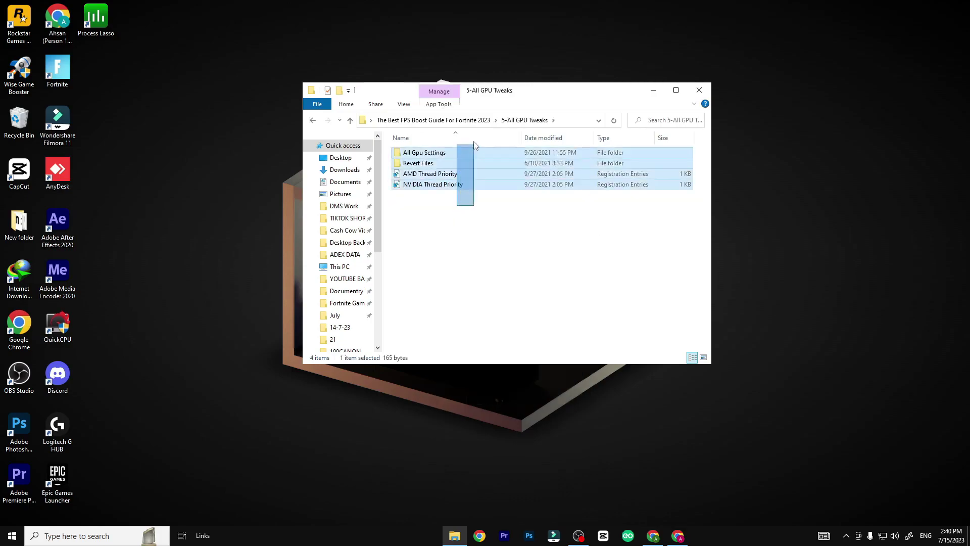
pyautogui.click(445, 154)
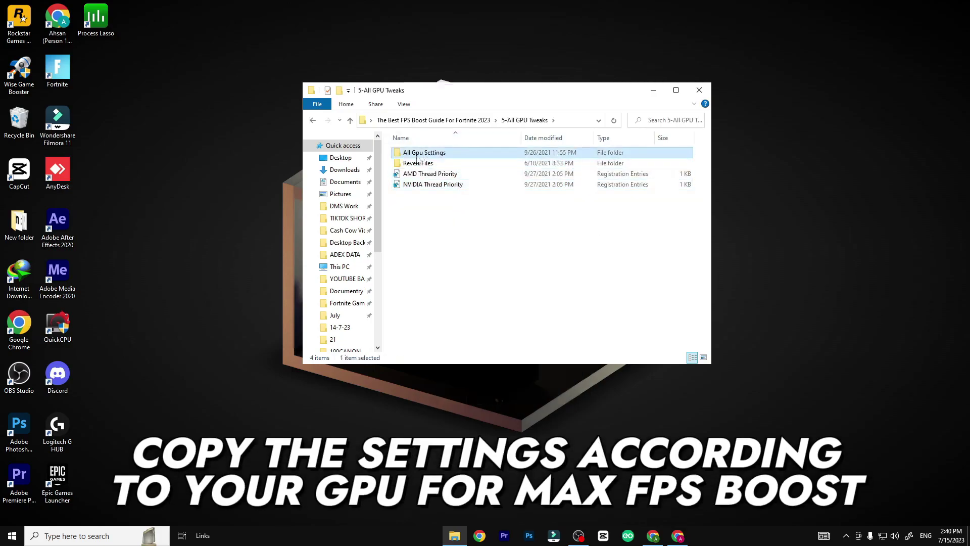
pyautogui.doubleClick(417, 159)
pyautogui.moveTo(425, 191); pyautogui.dragTo(477, 176)
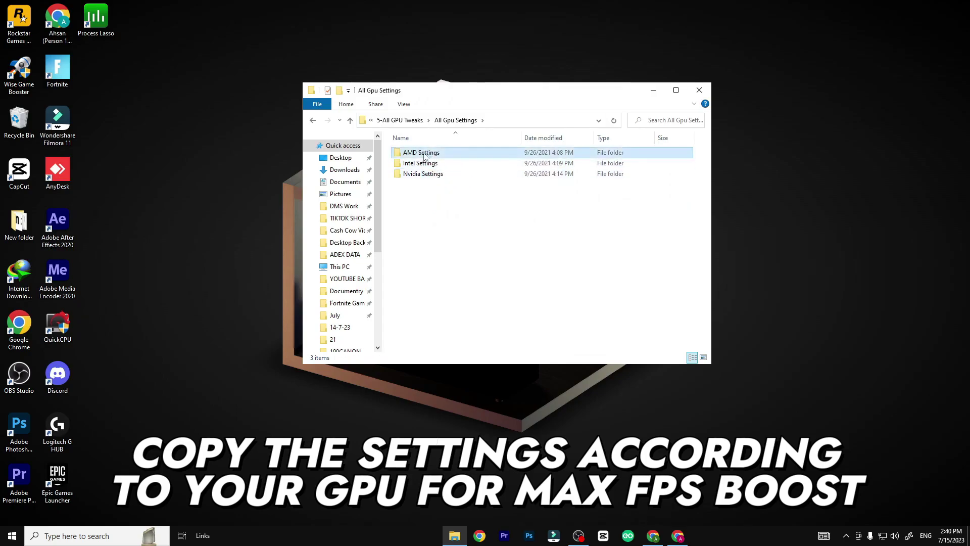
pyautogui.click(420, 175)
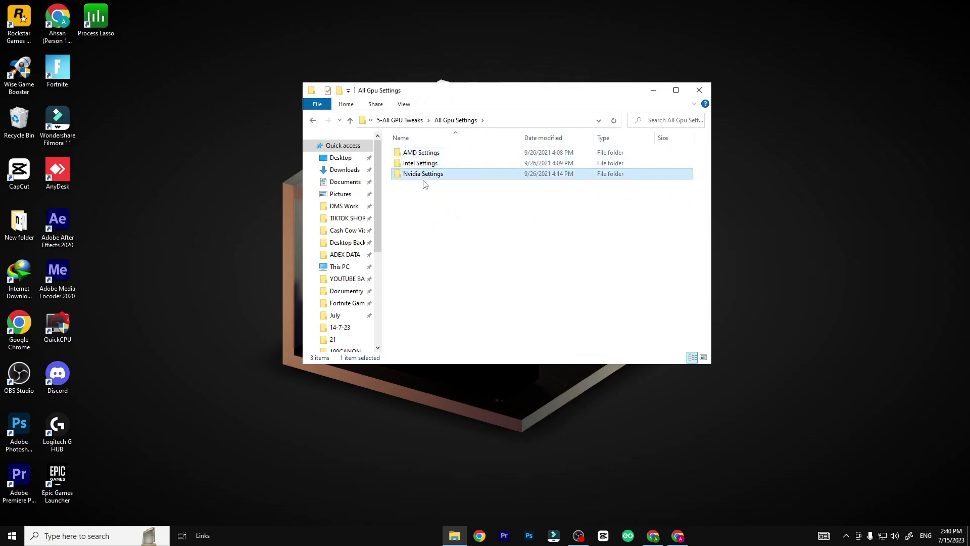
pyautogui.moveTo(424, 183); pyautogui.dragTo(440, 177)
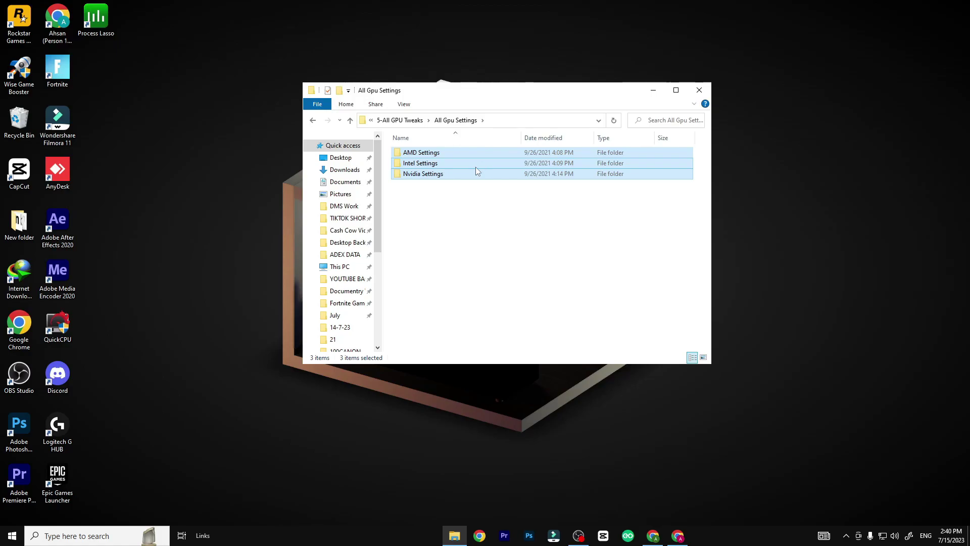
pyautogui.press('BackSpace')
# Show the merge option for the AMD and NVIDIA Thread Priority registry files, and point out each file
pyautogui.moveTo(430, 169); pyautogui.dragTo(474, 189)
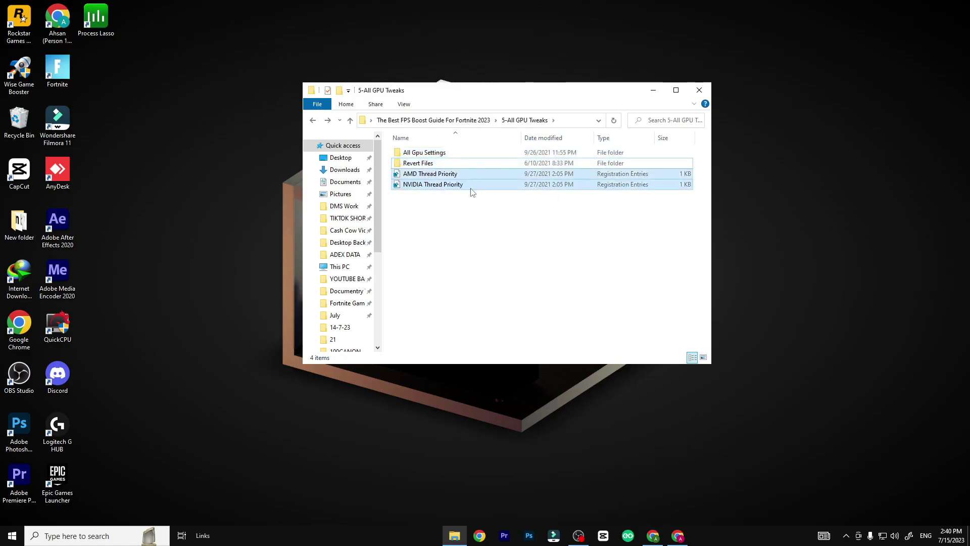
pyautogui.rightClick(475, 180)
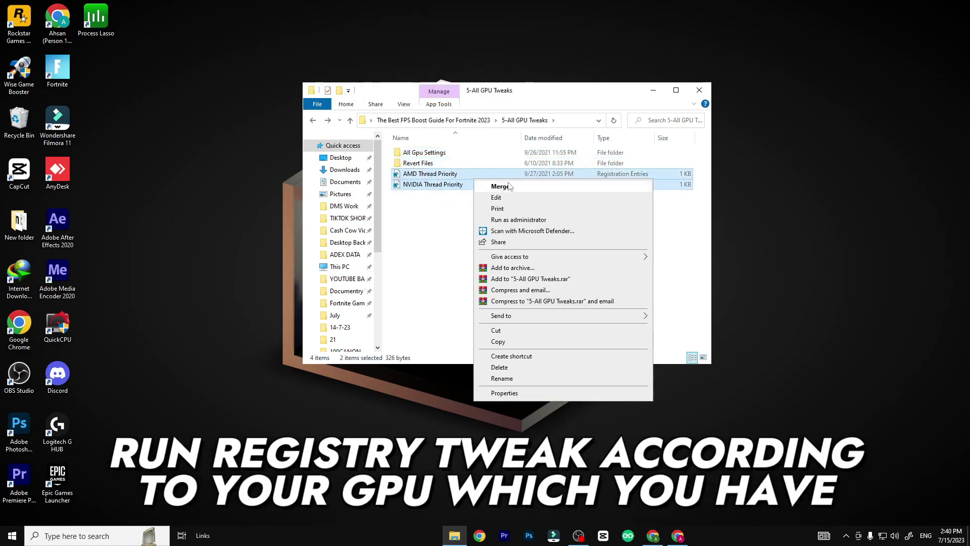
pyautogui.click(446, 197)
pyautogui.click(433, 185)
pyautogui.click(443, 175)
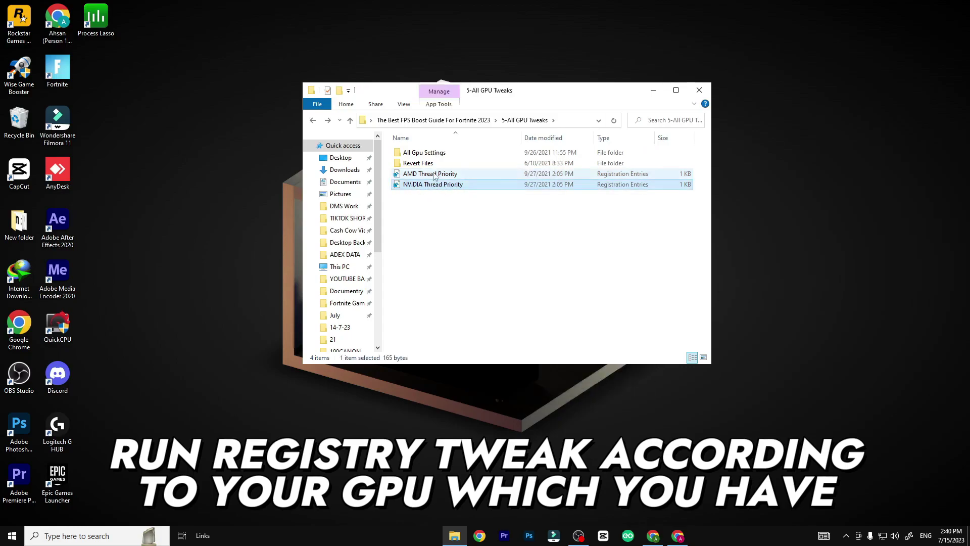
# Copy the three bcdedit commands from the Input Delay Fix Commands text file in the 6-Timer res folder
pyautogui.press('BackSpace')
pyautogui.doubleClick(448, 207)
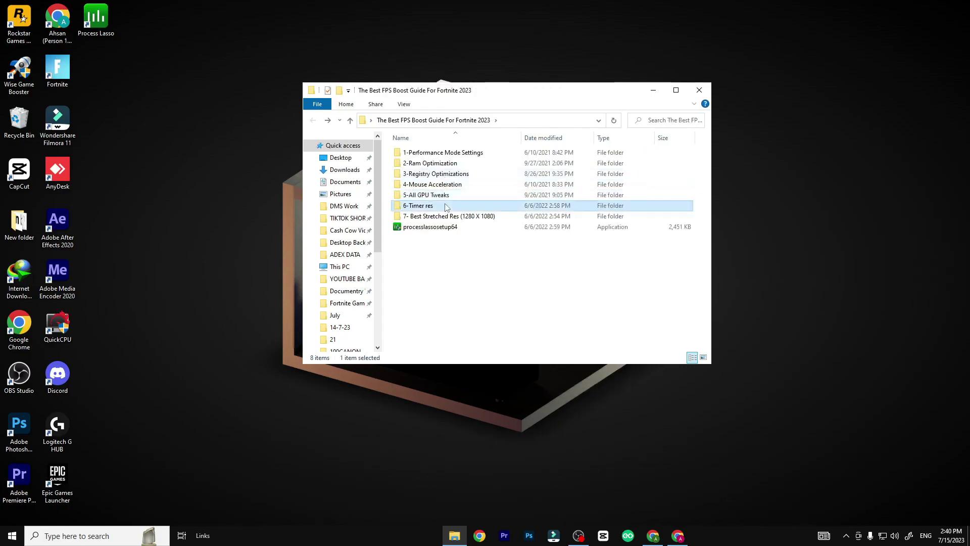
pyautogui.click(406, 154)
pyautogui.doubleClick(432, 154)
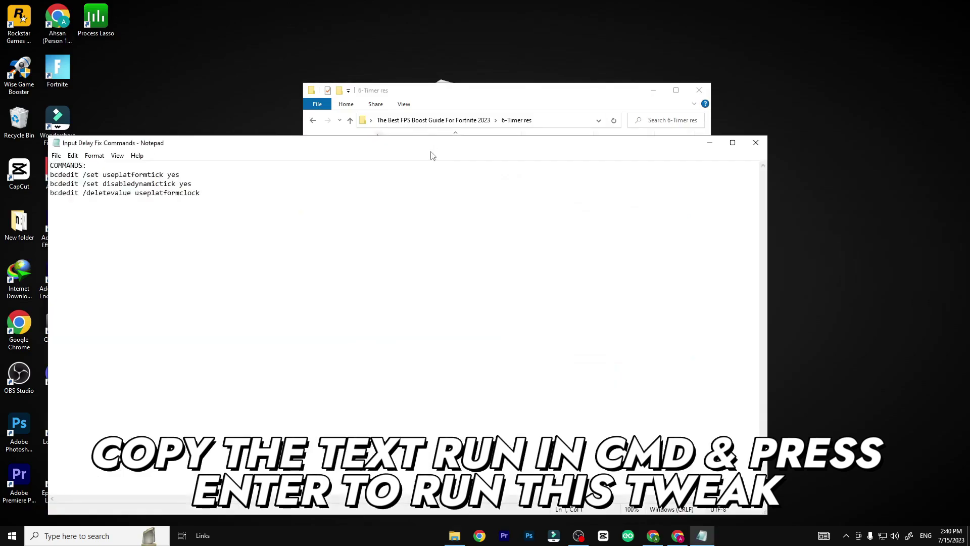
pyautogui.moveTo(250, 194); pyautogui.dragTo(88, 177)
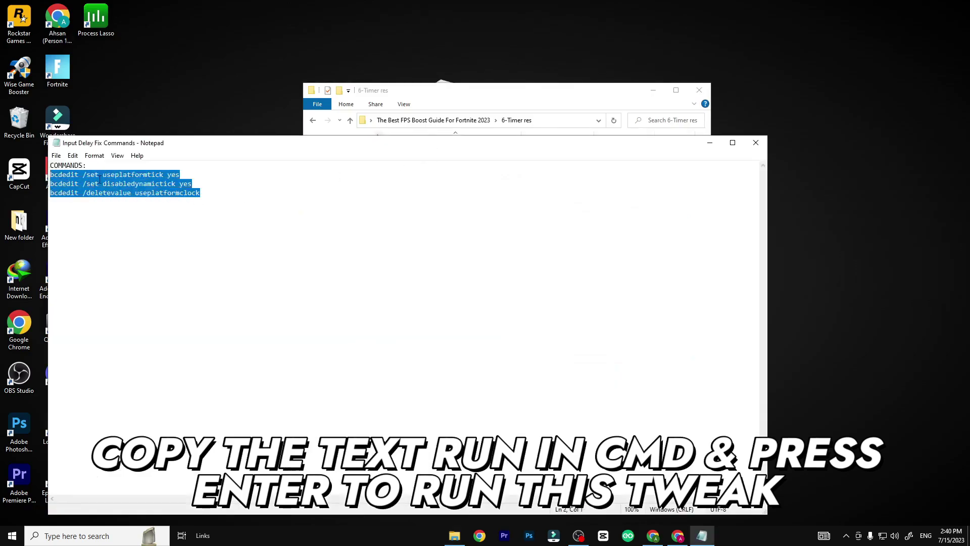
pyautogui.rightClick(100, 179)
pyautogui.click(111, 211)
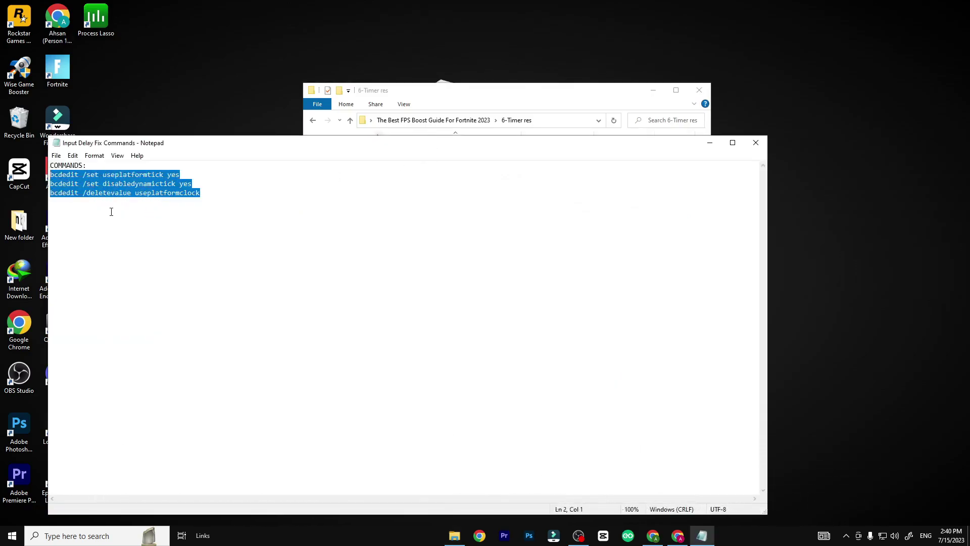
# Start Command Prompt as administrator and run the copied bcdedit commands in it
pyautogui.press('super')
pyautogui.write('cm')
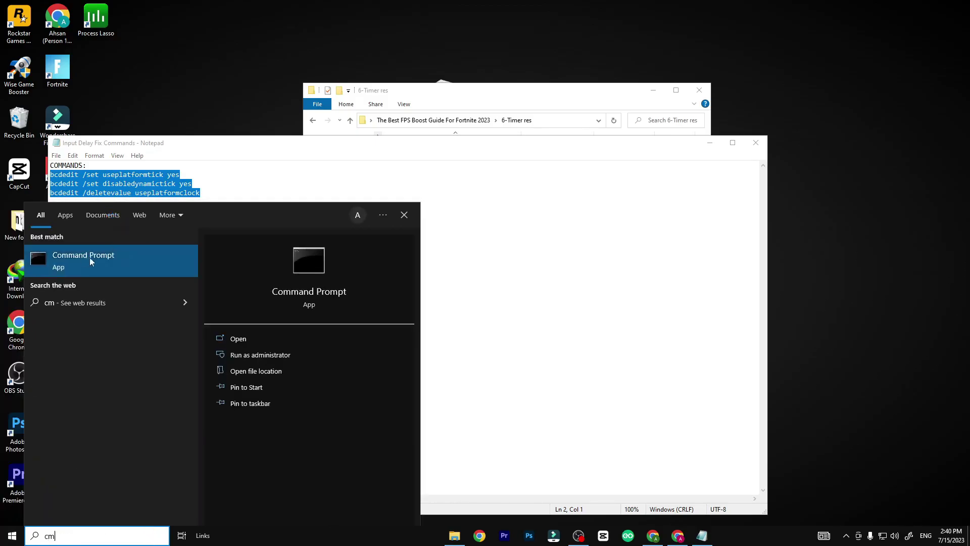
pyautogui.click(341, 354)
pyautogui.click(448, 328)
pyautogui.rightClick(298, 167)
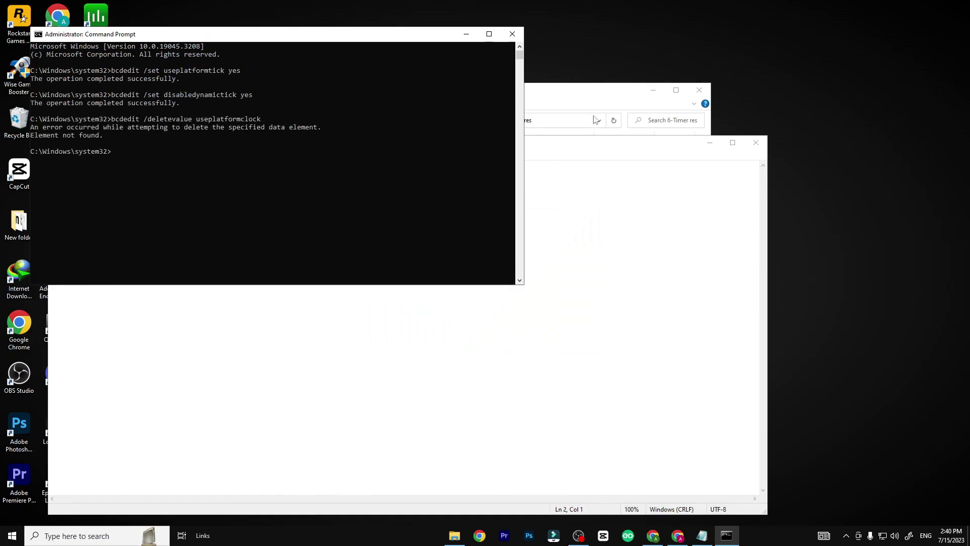
# Close the commands file and copy the powercfg line from the Ultimate performance Code text file
pyautogui.click(756, 142)
pyautogui.click(581, 212)
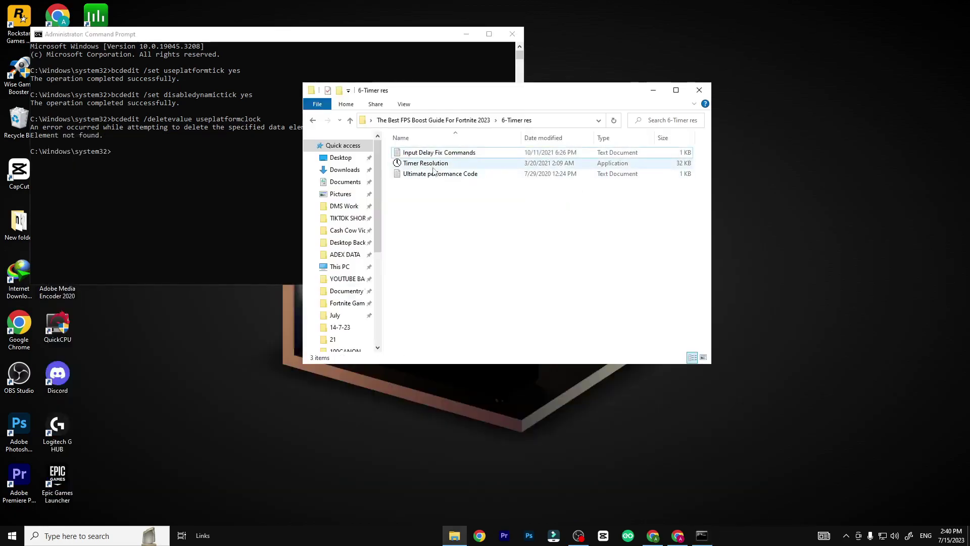
pyautogui.doubleClick(448, 174)
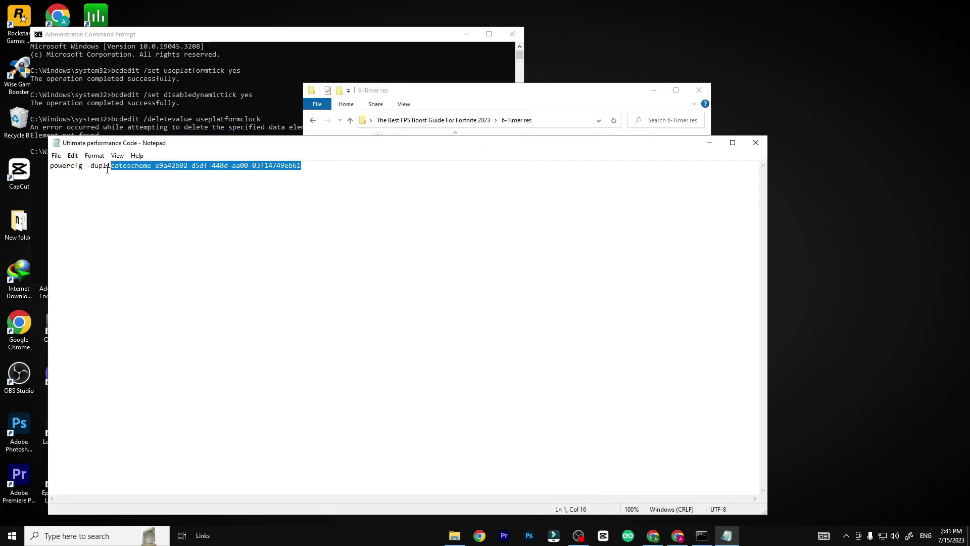
pyautogui.rightClick(127, 172)
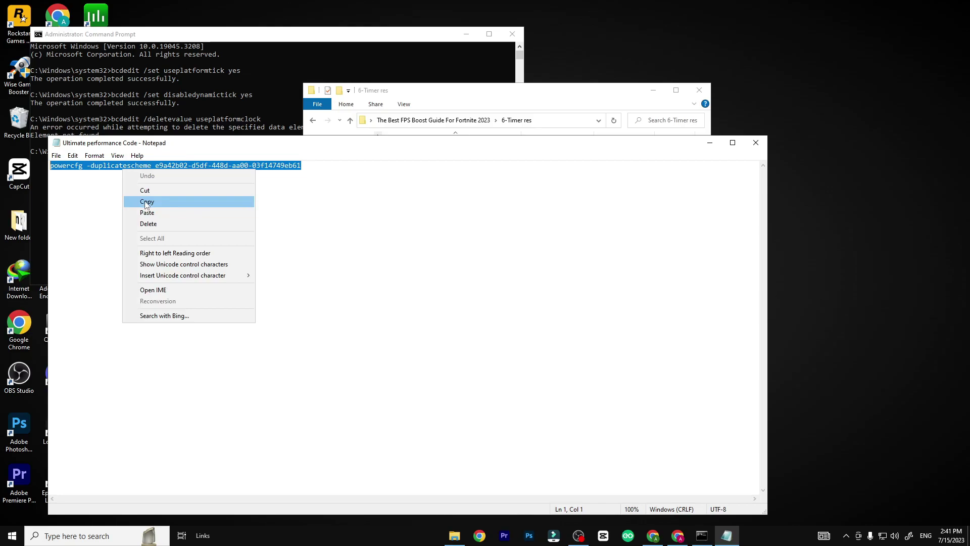
pyautogui.click(146, 202)
# Run powercfg -duplicatescheme e9a42b02-d5df-448d-aa00-03f14749eb61 in the administrator Command Prompt and close it
pyautogui.click(240, 31)
pyautogui.rightClick(122, 157)
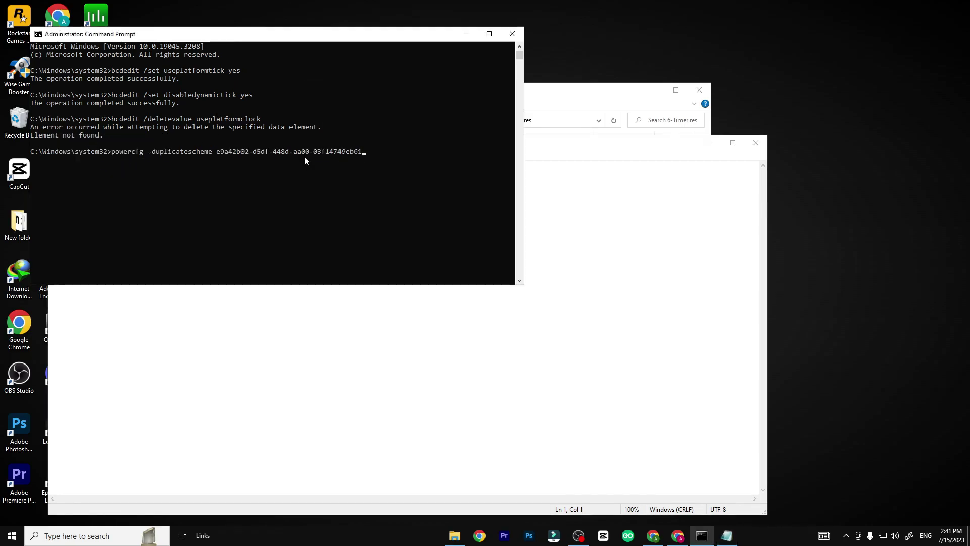
pyautogui.press('Return')
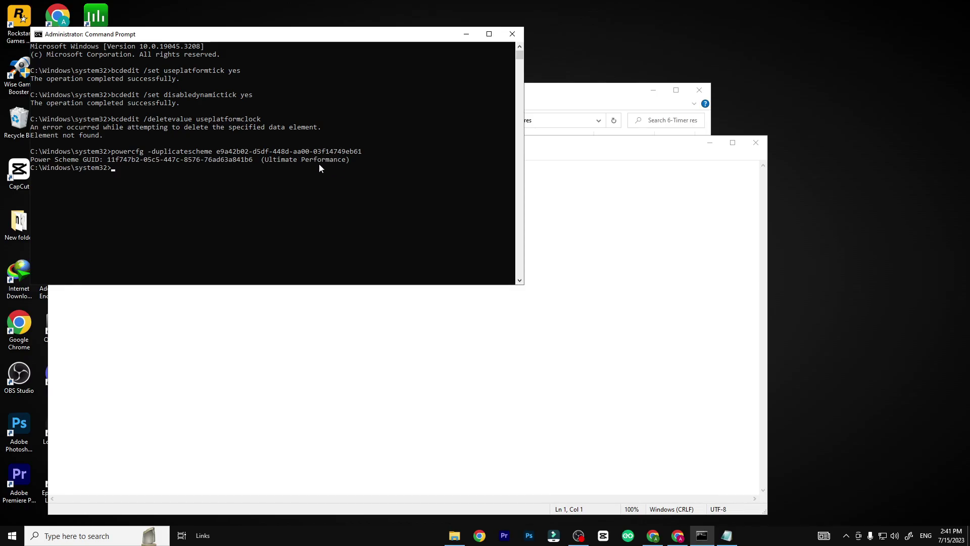
pyautogui.click(509, 34)
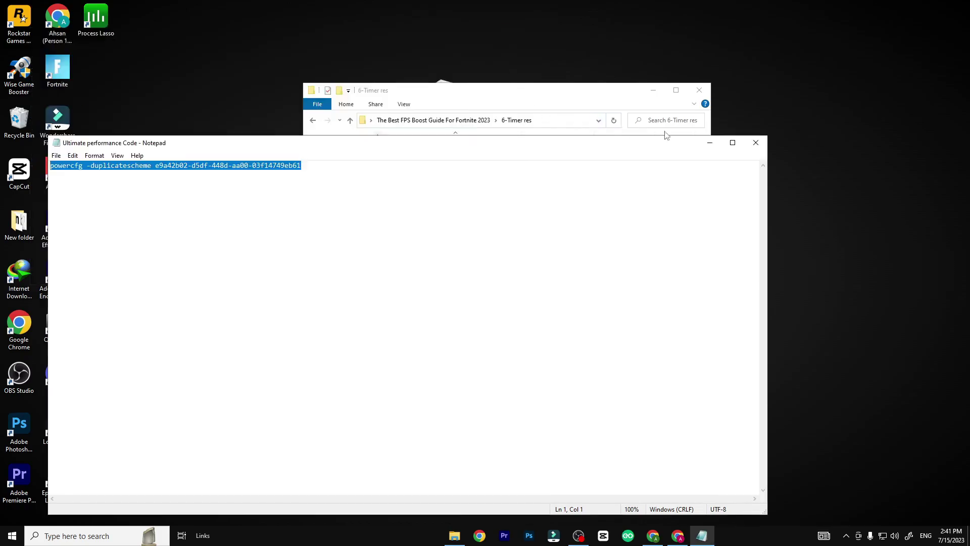
# Close the powercfg text file, run Timer Resolution, set the timer to its maximum resolution and minimize it
pyautogui.click(756, 143)
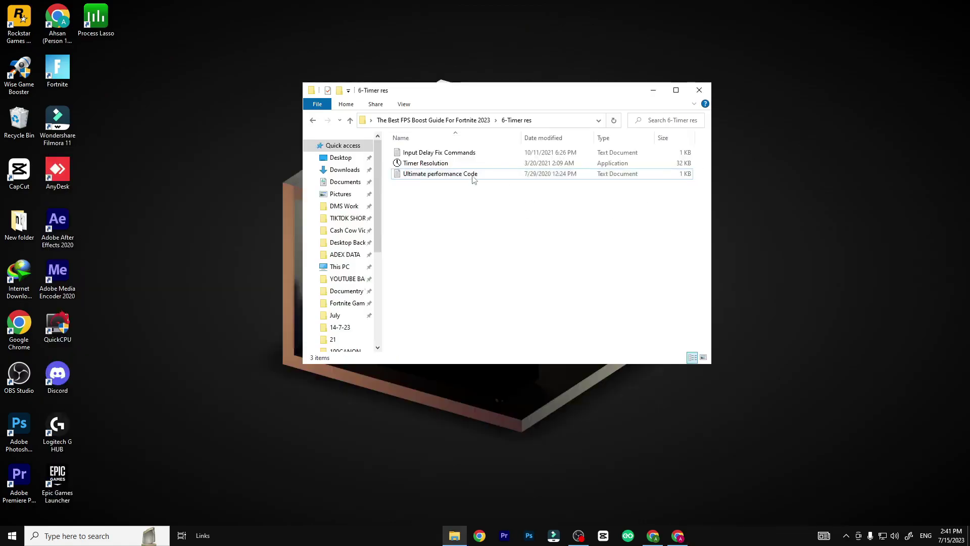
pyautogui.doubleClick(425, 163)
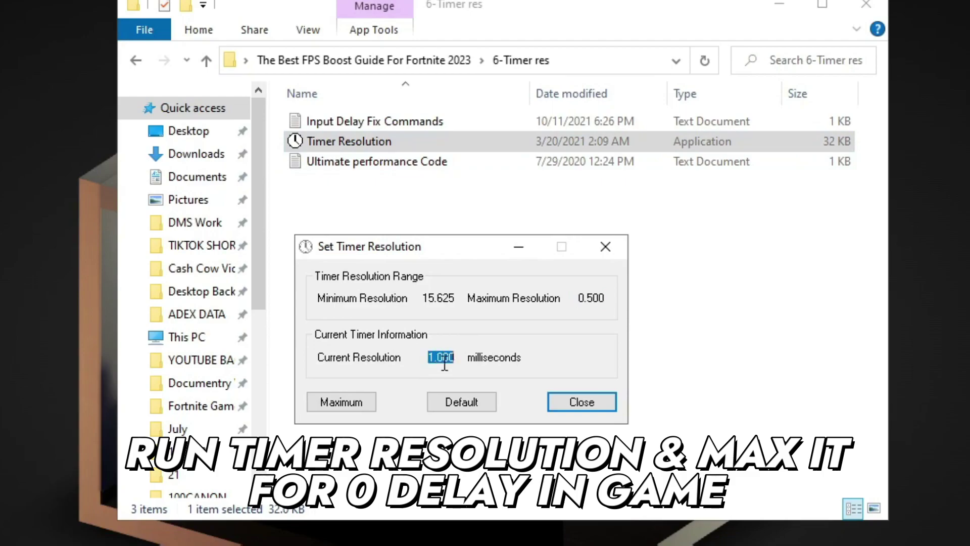
pyautogui.click(348, 402)
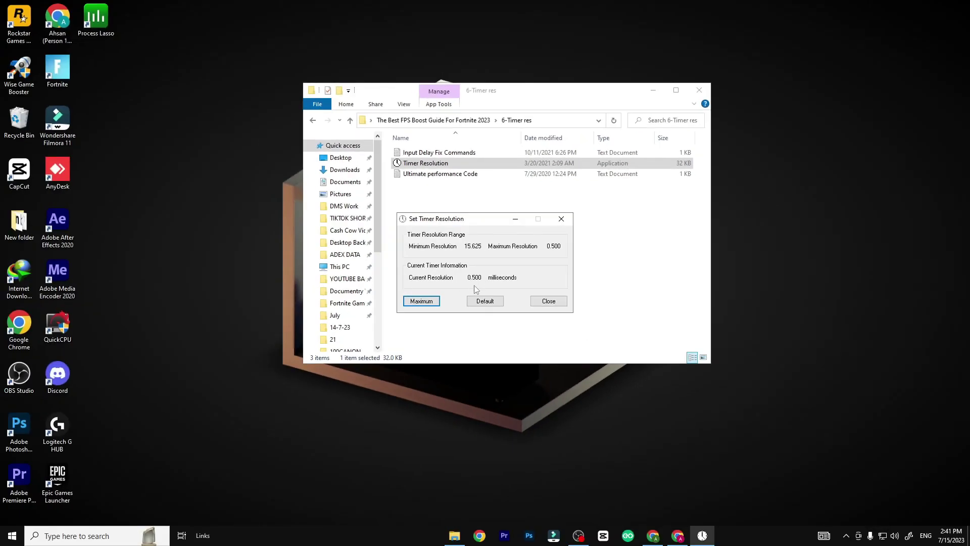
pyautogui.click(516, 218)
# Copy the GameUserSettings file from the guide's 7- Best Stretched Res (1280 X 1080) folder
pyautogui.hotkey('alt', 'Up')
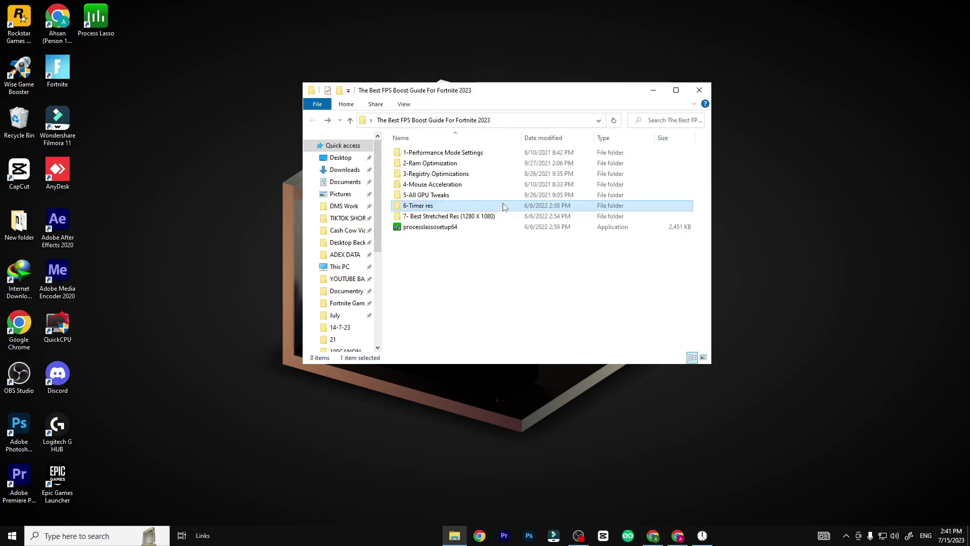
pyautogui.click(458, 218)
pyautogui.doubleClick(457, 219)
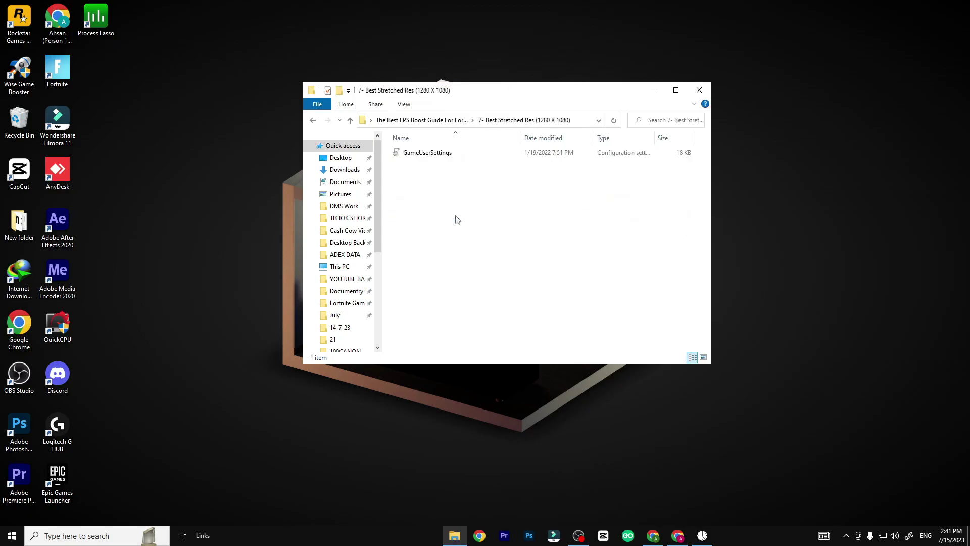
pyautogui.click(442, 154)
pyautogui.rightClick(430, 155)
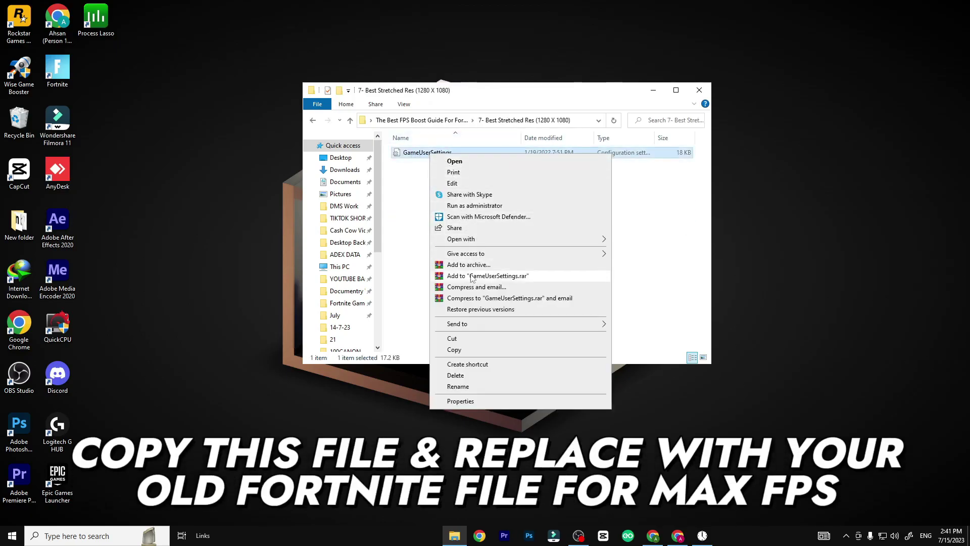
pyautogui.click(449, 350)
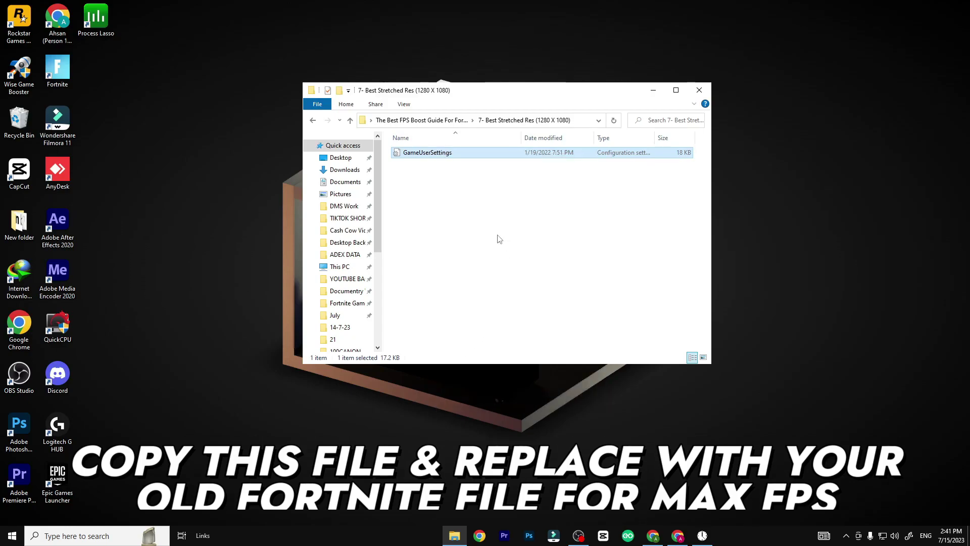
# Open the AppData folder through the Windows Run dialog by entering appdata
pyautogui.press('super+r')
pyautogui.moveTo(111, 427); pyautogui.dragTo(539, 211)
pyautogui.write('a')
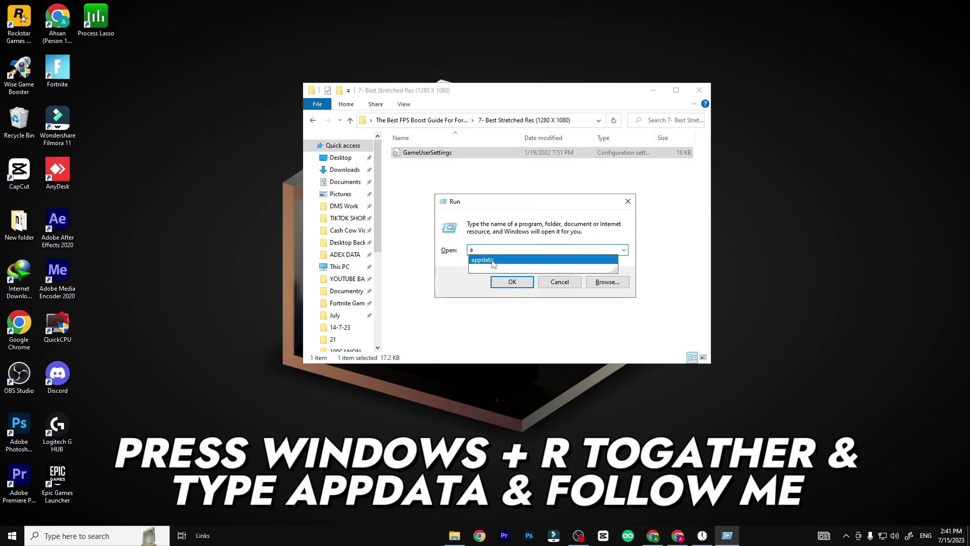
pyautogui.write('ppd')
pyautogui.click(483, 260)
pyautogui.press('Return')
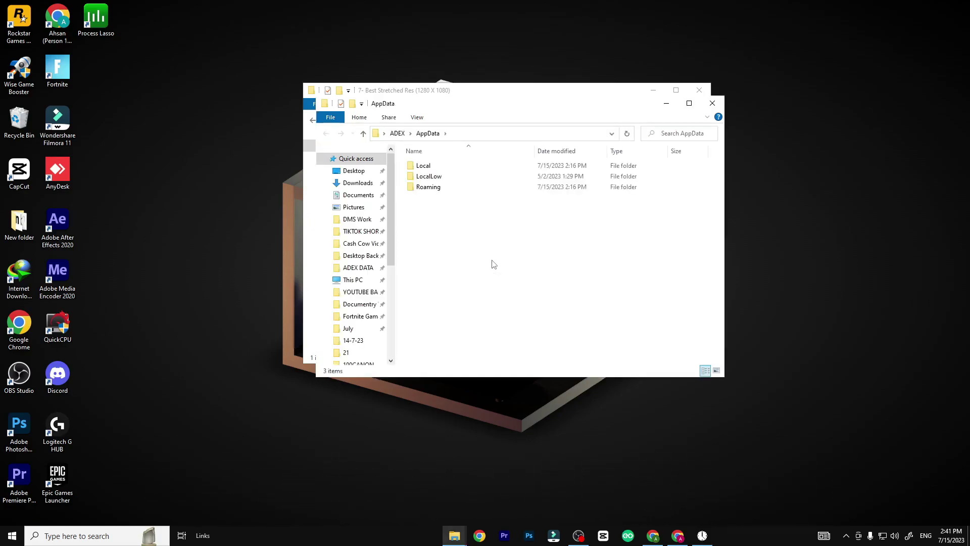
# Go to Fortnite's configuration folder at Local\FortniteGame\Saved\Config\WindowsClient
pyautogui.doubleClick(448, 167)
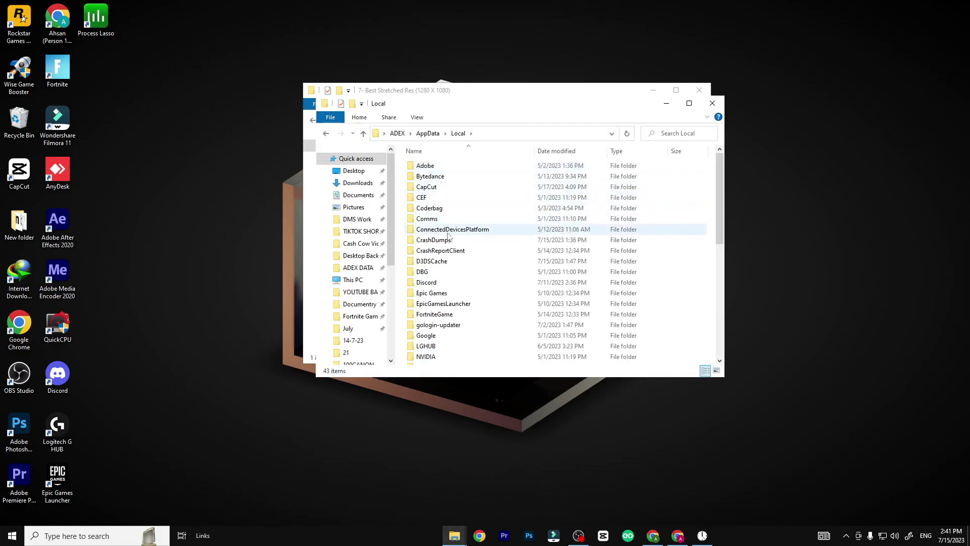
pyautogui.doubleClick(436, 314)
pyautogui.doubleClick(440, 167)
pyautogui.doubleClick(439, 176)
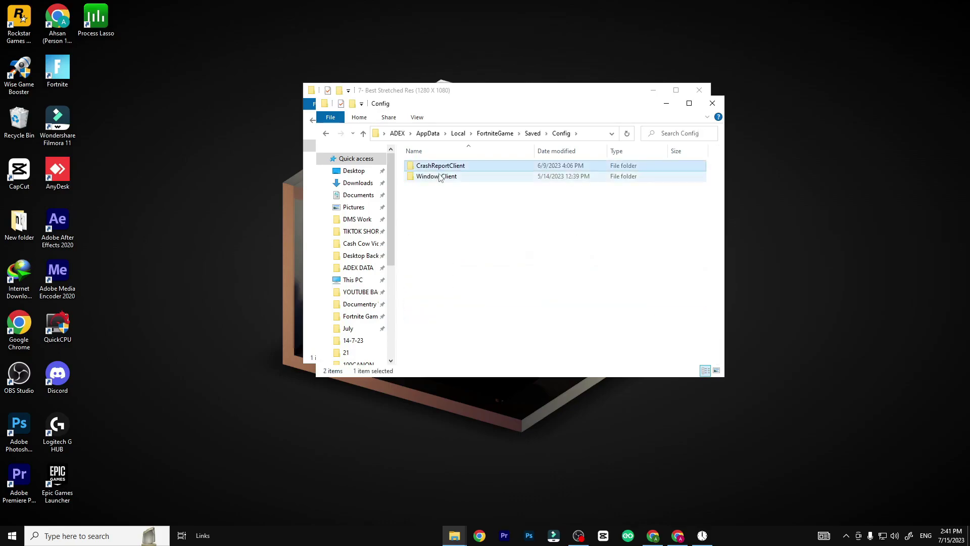
pyautogui.doubleClick(440, 177)
# Paste the copied GameUserSettings file into WindowsClient, replacing the existing one, and close that folder window
pyautogui.click(441, 170)
pyautogui.rightClick(456, 178)
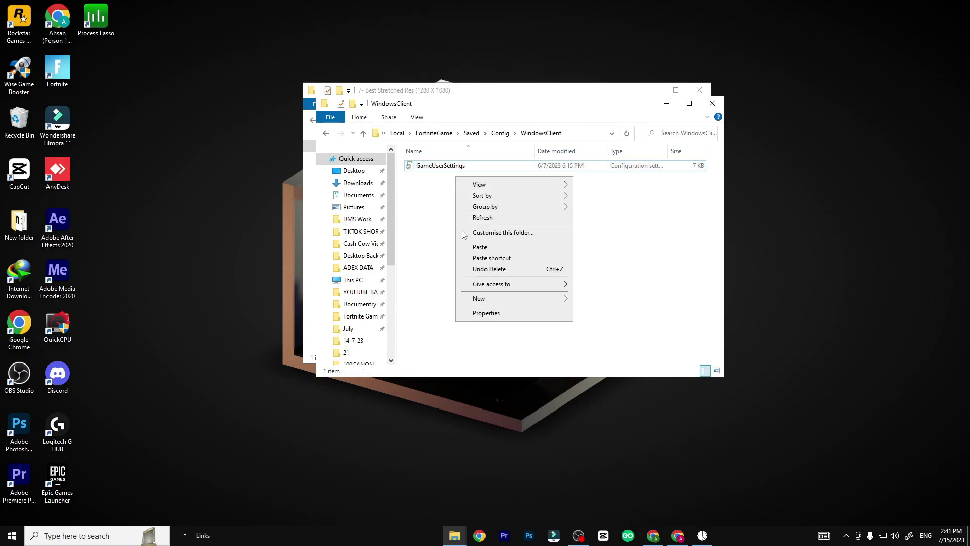
pyautogui.click(480, 251)
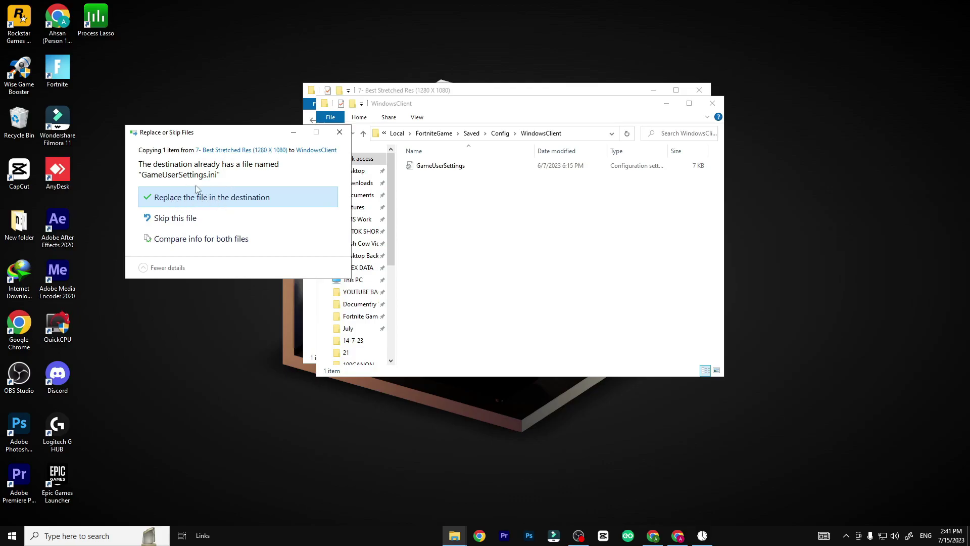
pyautogui.click(185, 203)
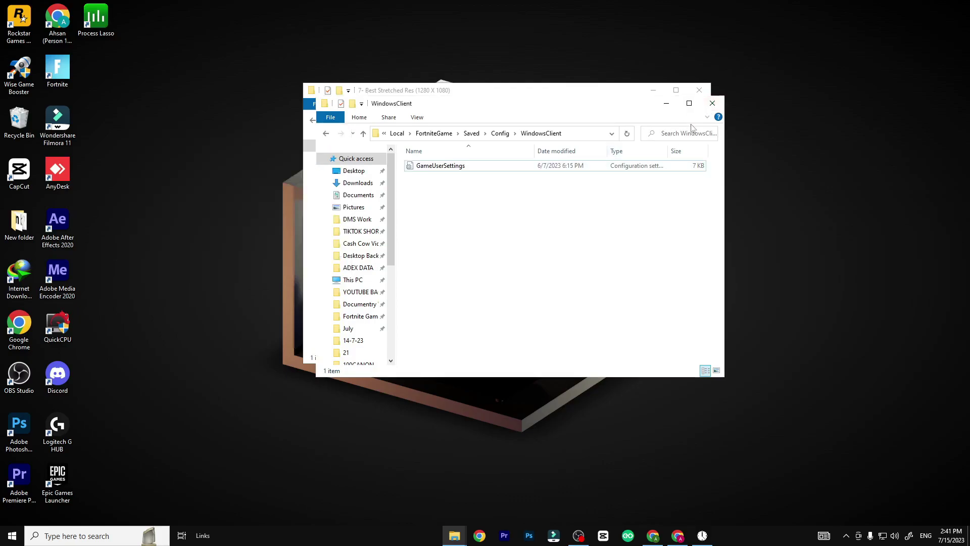
pyautogui.click(710, 104)
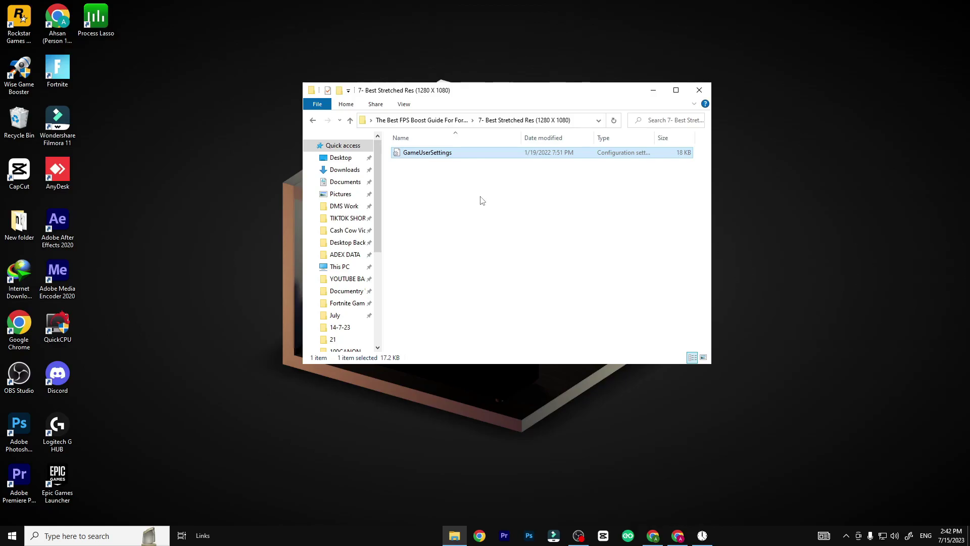
# Return to the main guide folder and launch processlassosetup64 to get Process Lasso running
pyautogui.hotkey('alt', 'Left')
pyautogui.click(454, 226)
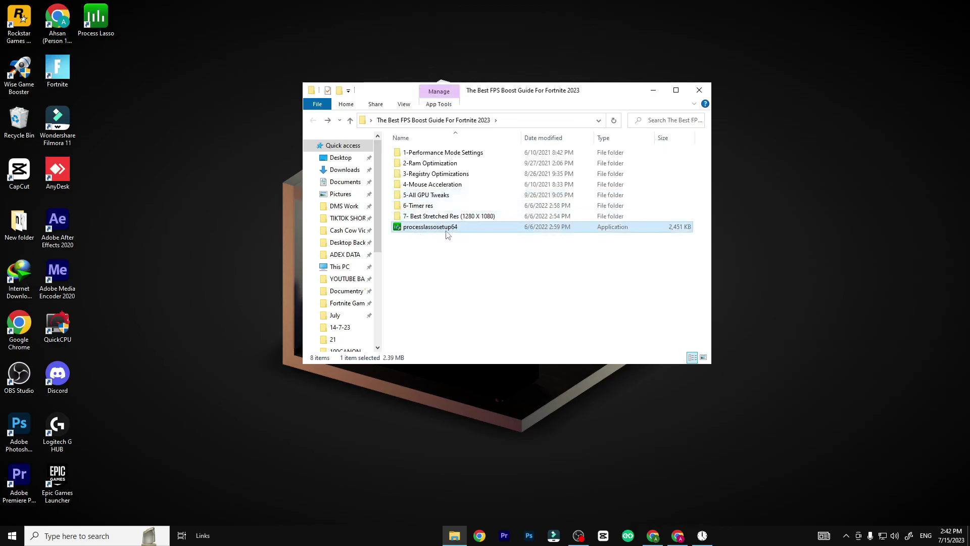
pyautogui.rightClick(447, 234)
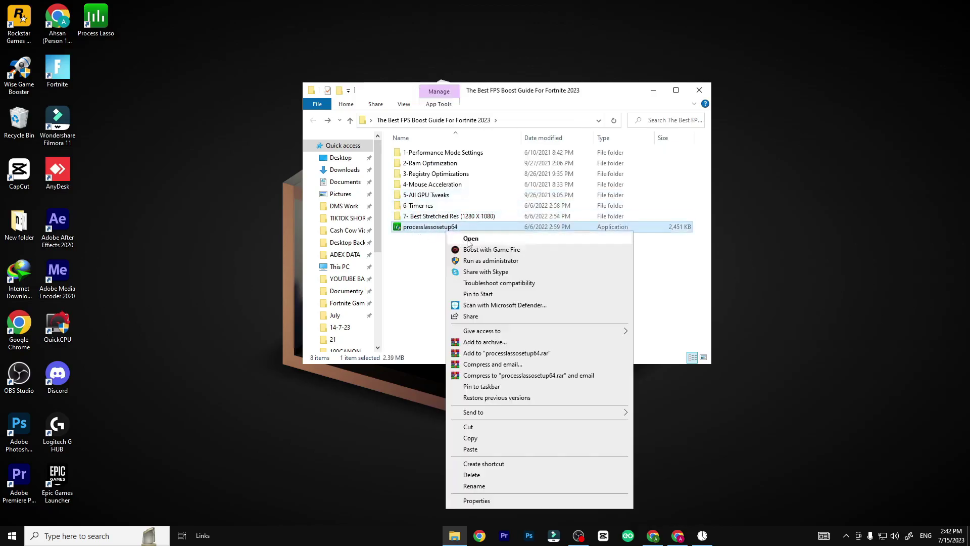
pyautogui.click(469, 239)
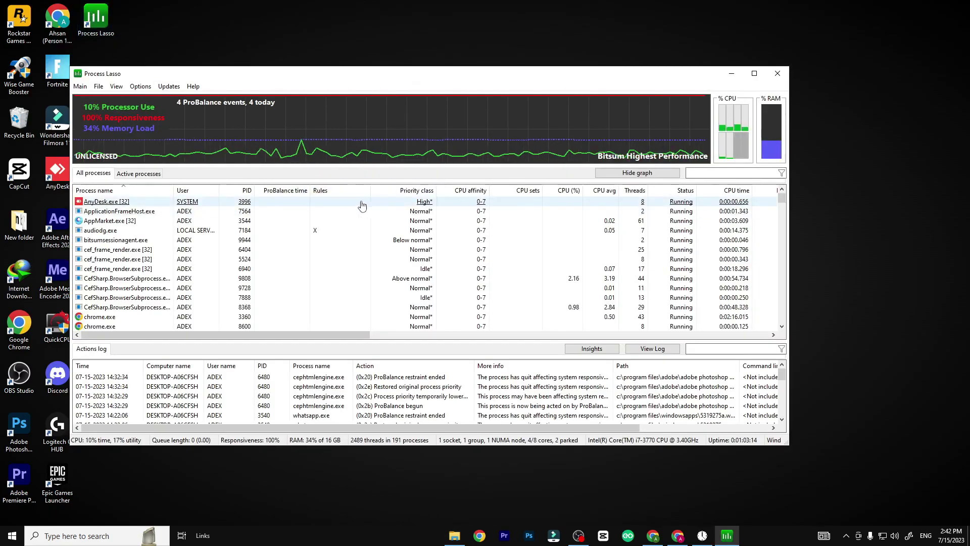
# Look through the running processes and enable Performance Mode for Process Lasso, keeping ProBalance enabled
pyautogui.scroll(-15, 223, 238)
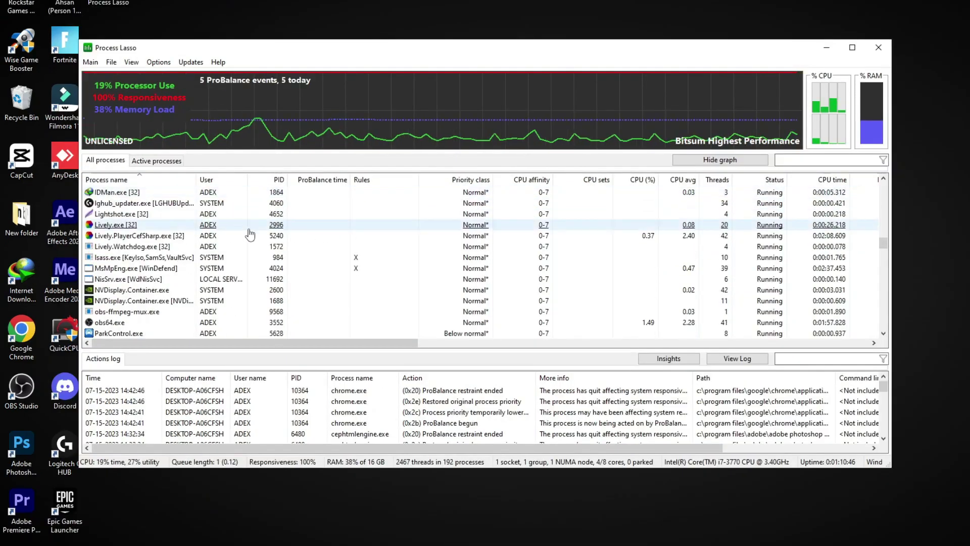
pyautogui.scroll(-15, 249, 233)
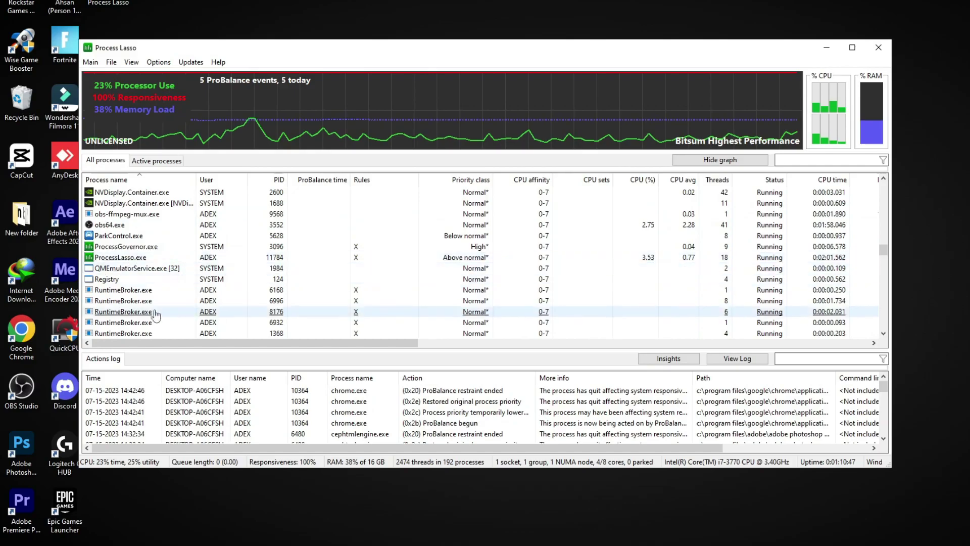
pyautogui.scroll(-10, 141, 302)
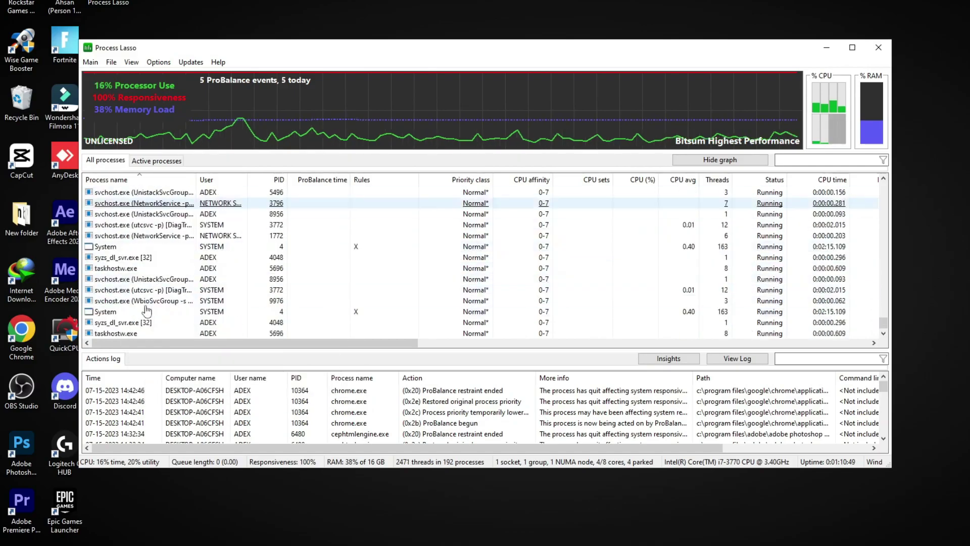
pyautogui.scroll(20, 153, 292)
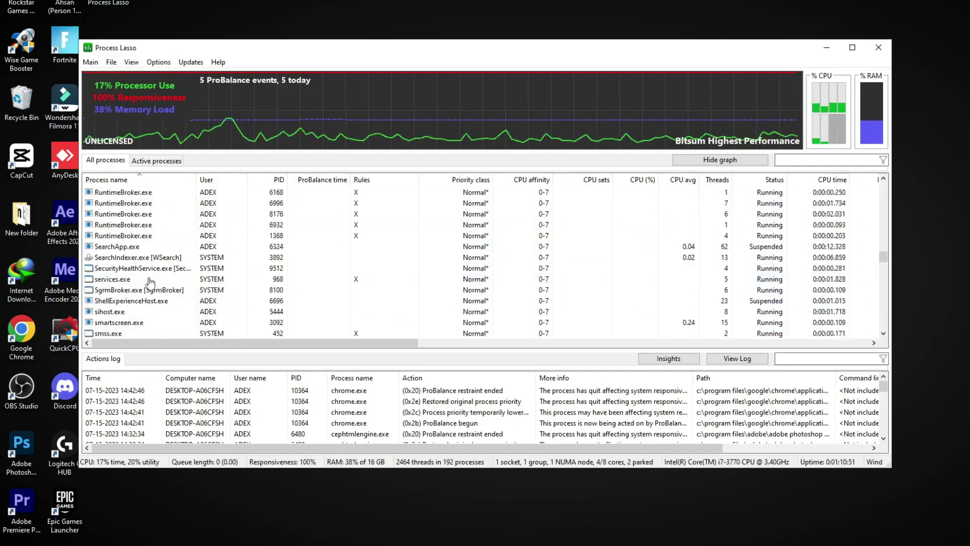
pyautogui.click(90, 62)
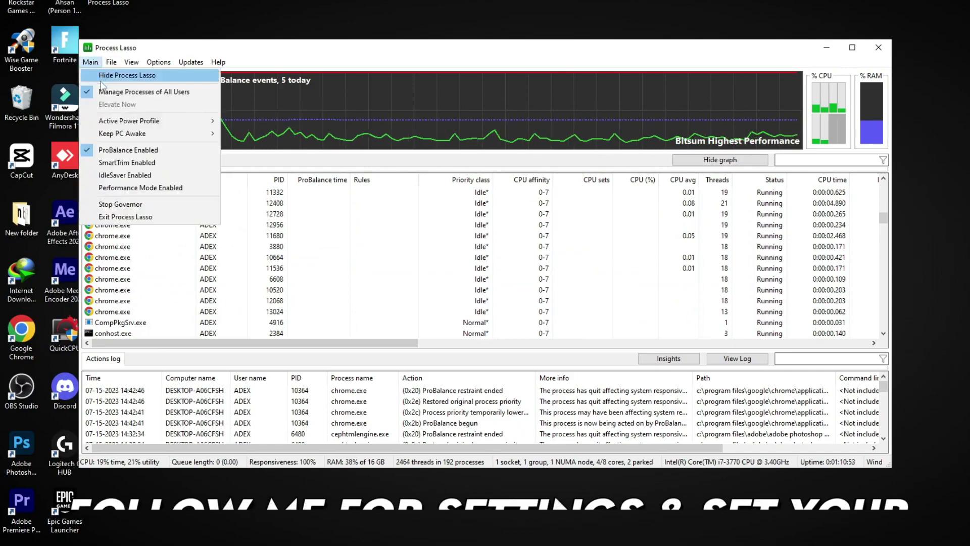
pyautogui.moveTo(151, 121)
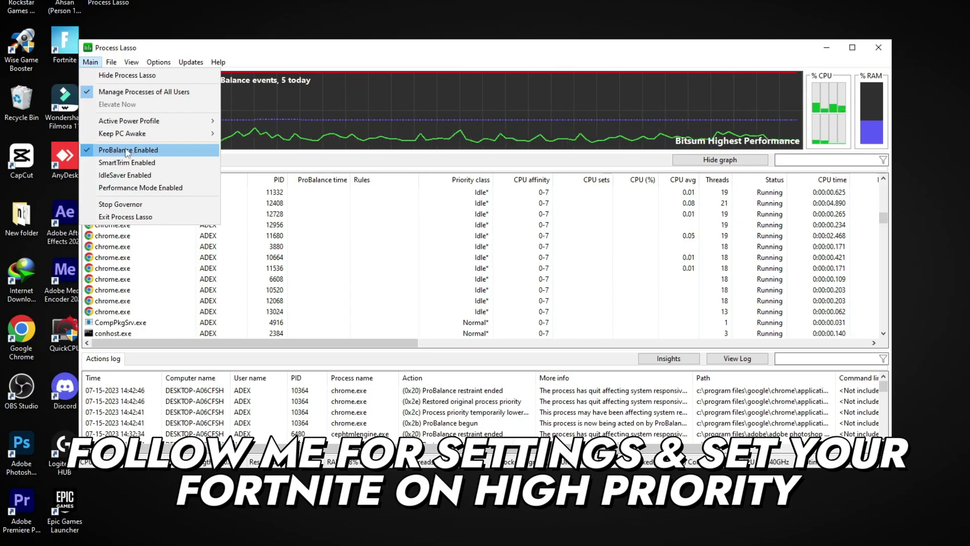
pyautogui.click(125, 194)
pyautogui.click(90, 62)
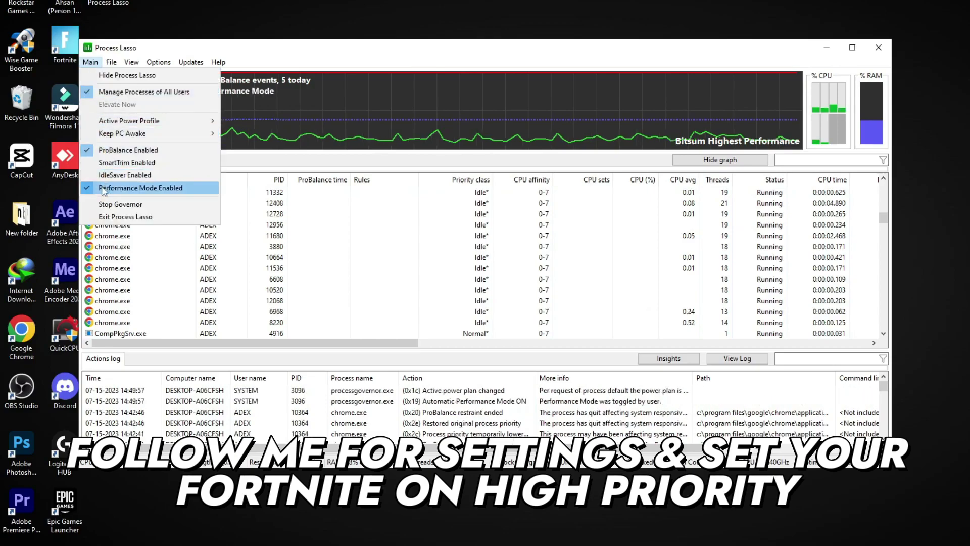
pyautogui.moveTo(190, 134)
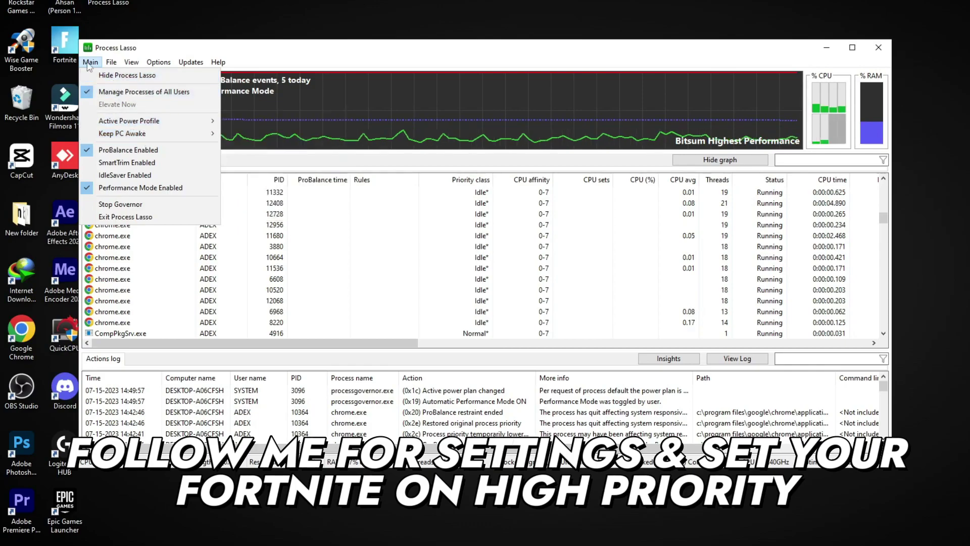
pyautogui.click(191, 62)
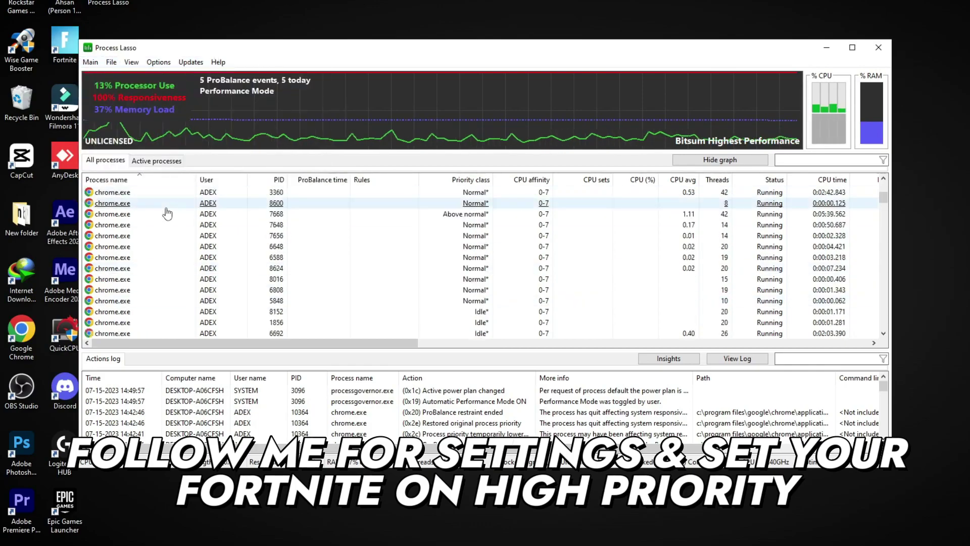
# Set the current CPU priority of EpicGamesLauncher.exe to Real-time (Highest)
pyautogui.scroll(4, 162, 210)
pyautogui.scroll(-12, 151, 222)
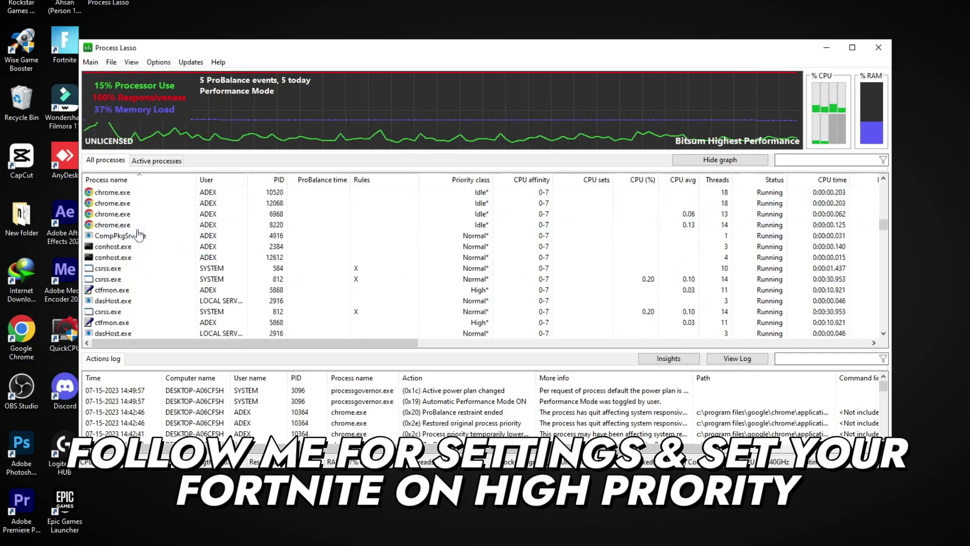
pyautogui.scroll(-3, 134, 212)
pyautogui.rightClick(134, 204)
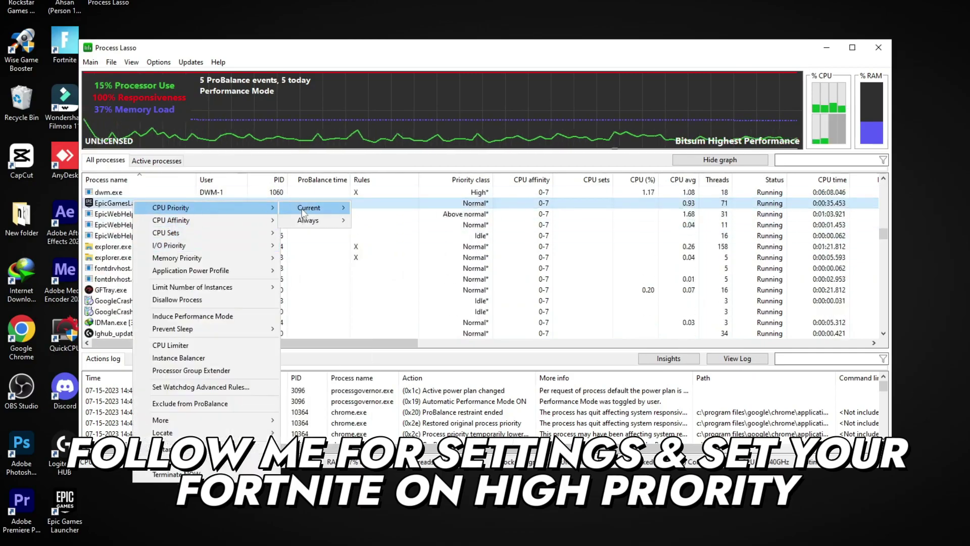
pyautogui.moveTo(310, 213)
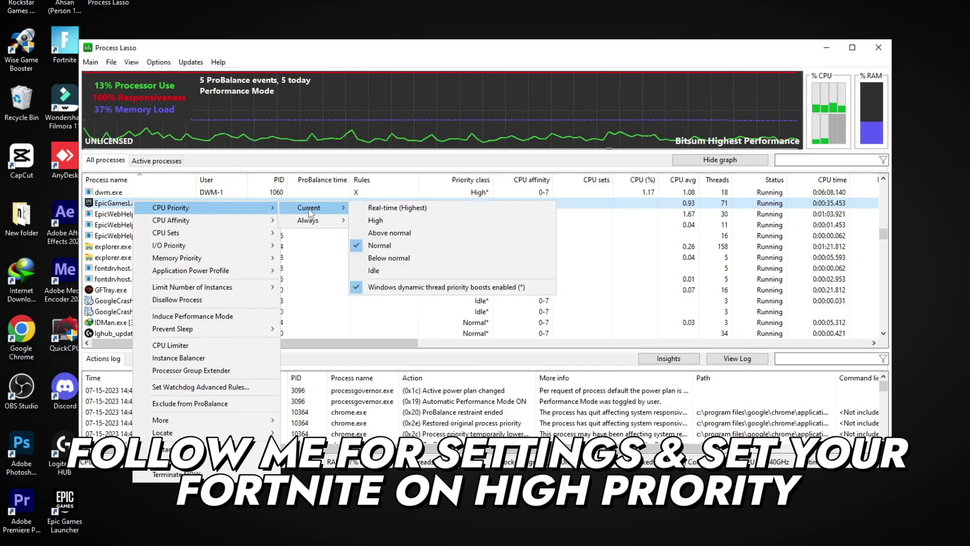
pyautogui.click(410, 212)
pyautogui.click(591, 277)
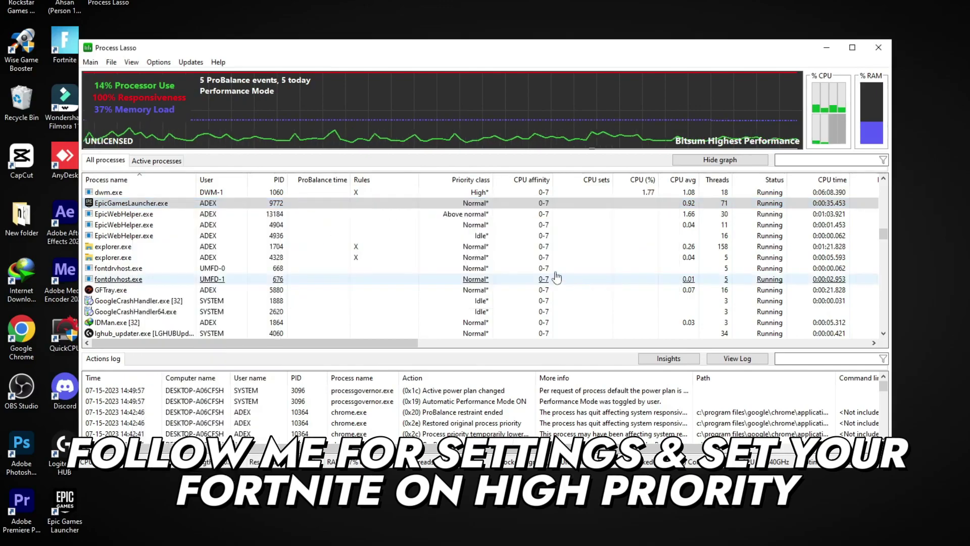
# Set the CPU priority of EpicGamesLauncher.exe to always use Real-time (Highest), accepting the use of real-time priority
pyautogui.rightClick(149, 204)
pyautogui.moveTo(185, 213)
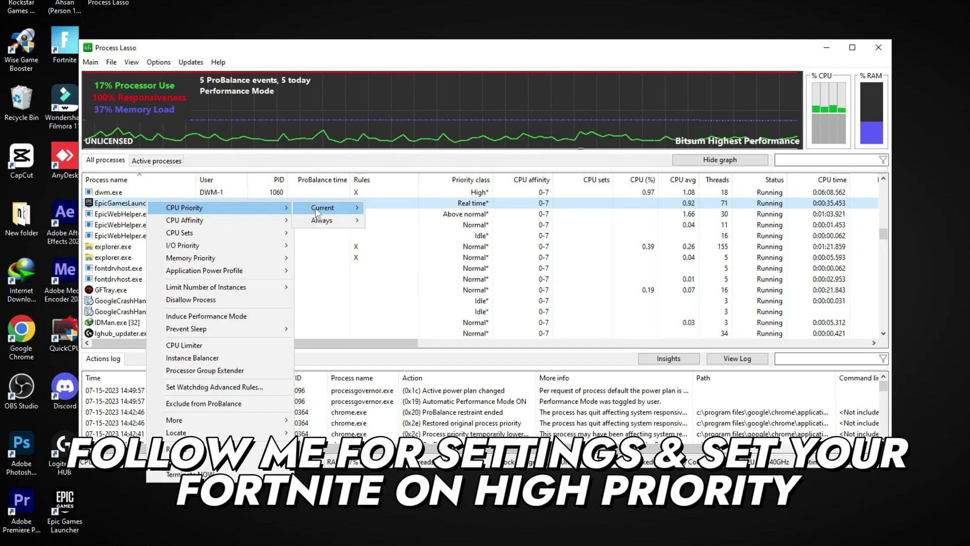
pyautogui.moveTo(323, 212)
pyautogui.moveTo(228, 221)
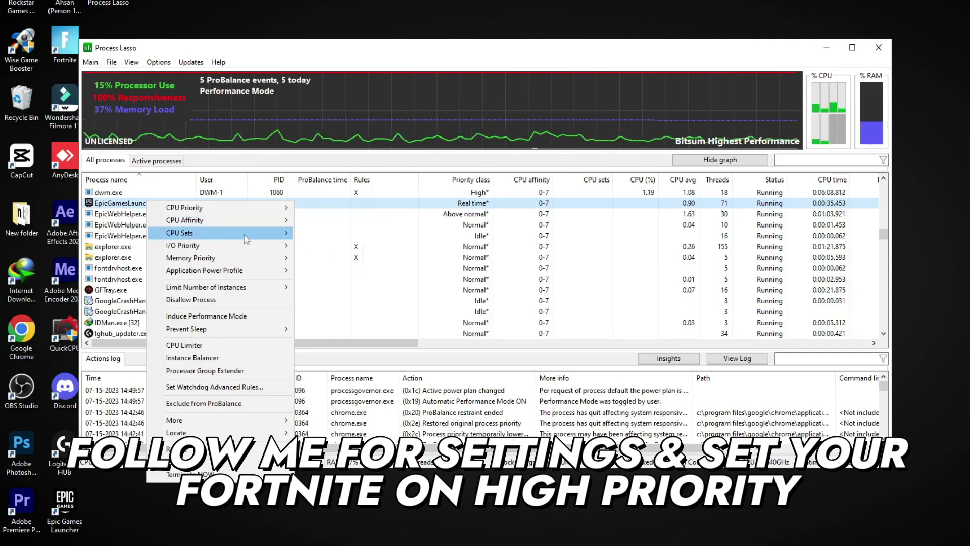
pyautogui.moveTo(253, 233)
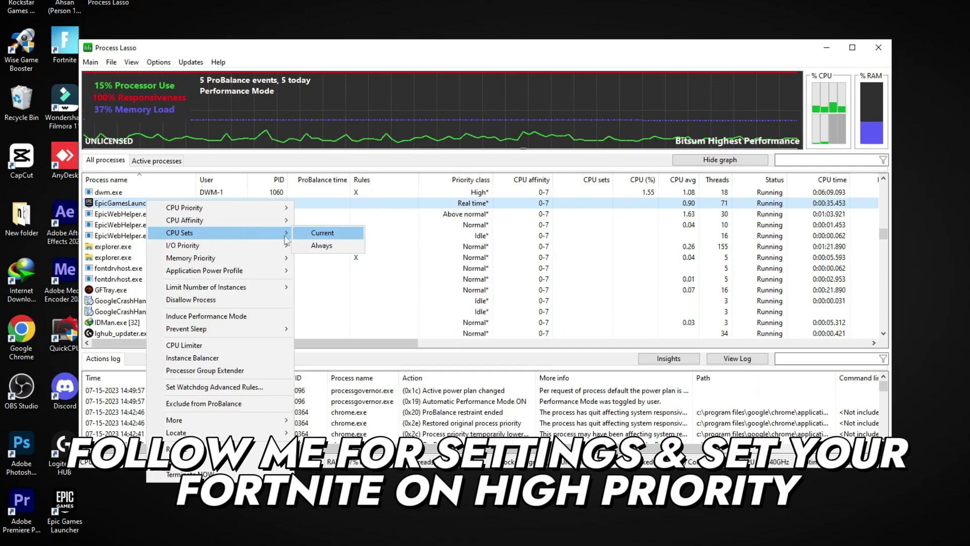
pyautogui.moveTo(288, 208)
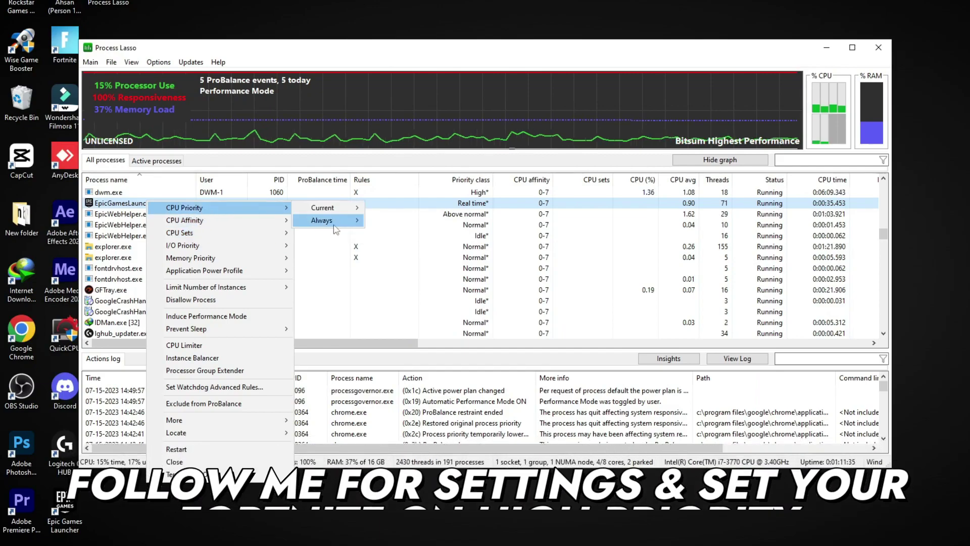
pyautogui.click(392, 243)
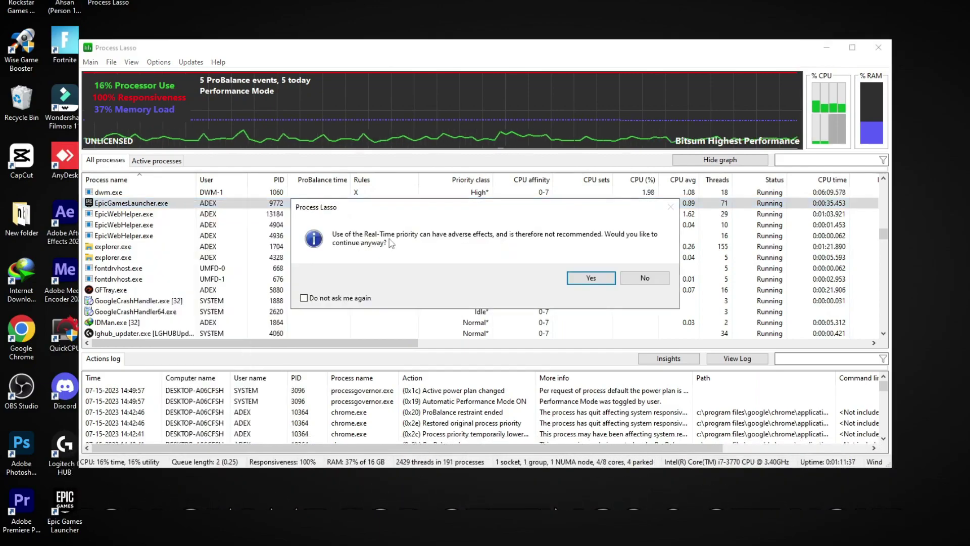
pyautogui.click(591, 278)
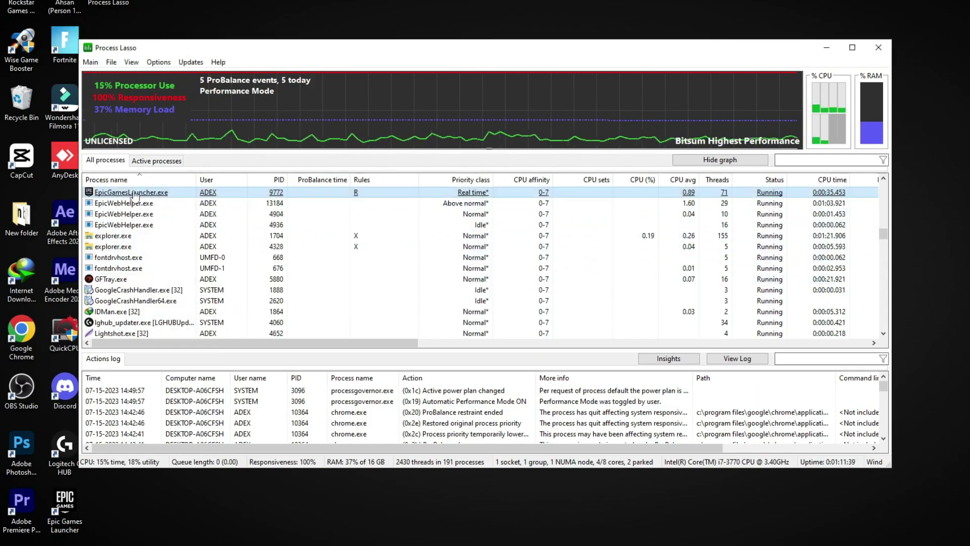
# Check the CPU affinity and the current and permanent CPU priority settings of EpicGamesLauncher.exe
pyautogui.rightClick(134, 196)
pyautogui.moveTo(307, 205)
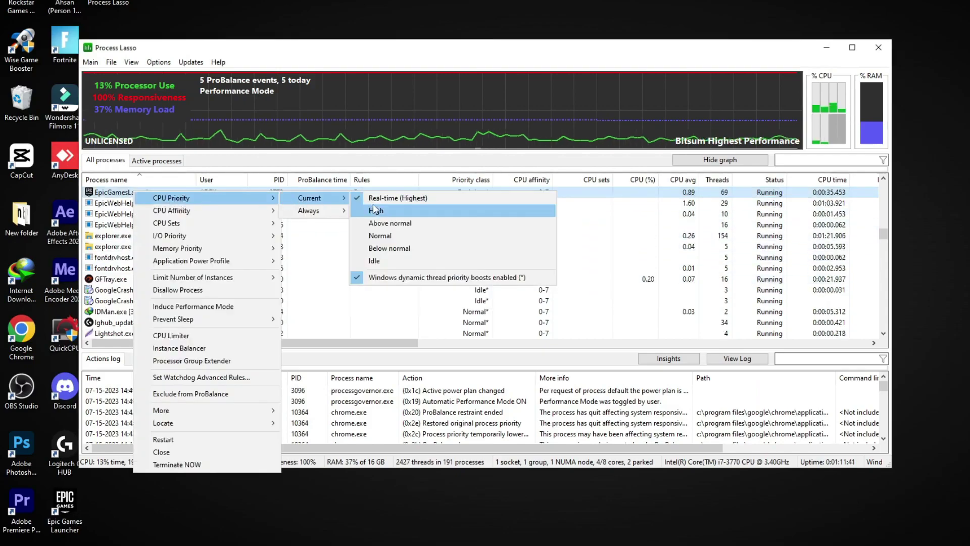
pyautogui.moveTo(152, 212)
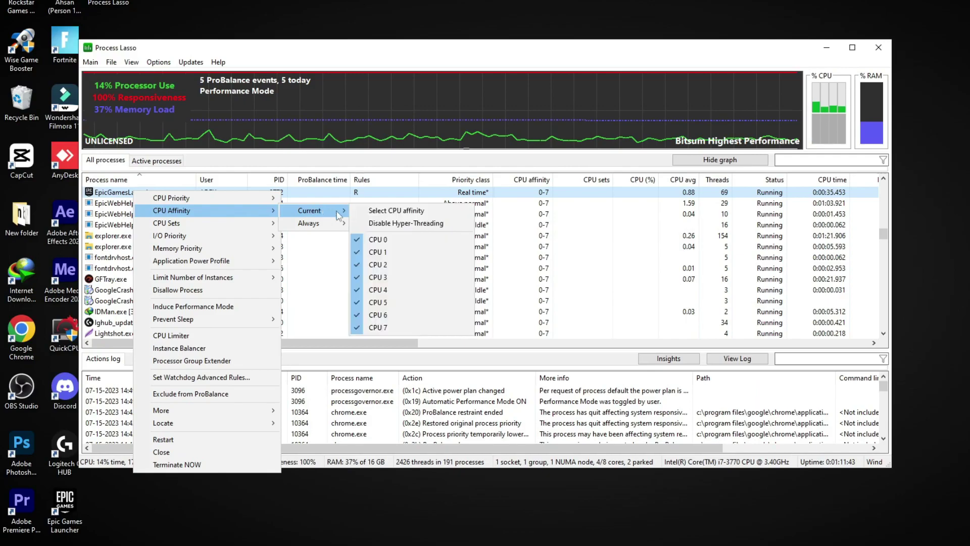
pyautogui.moveTo(230, 198)
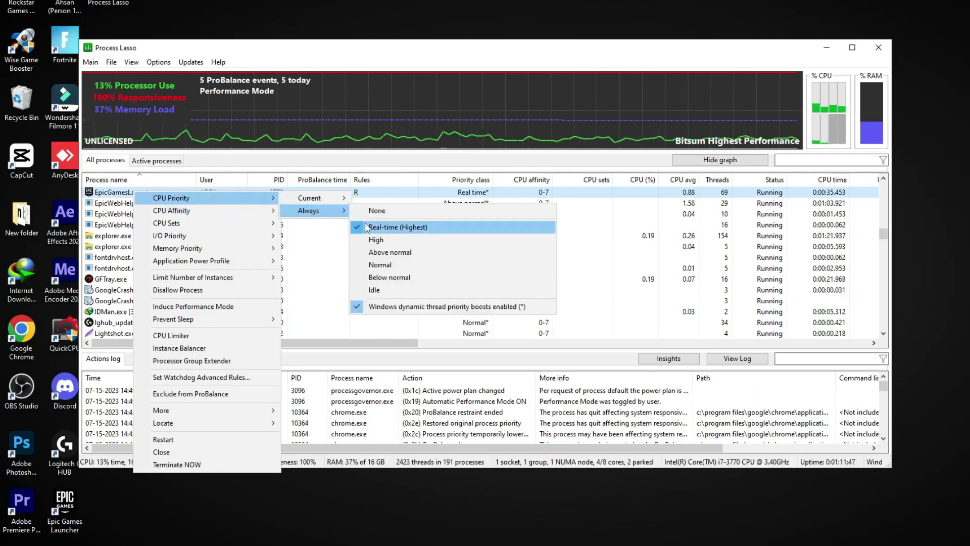
# Close the Process Lasso window and return to the desktop
pyautogui.click(879, 47)
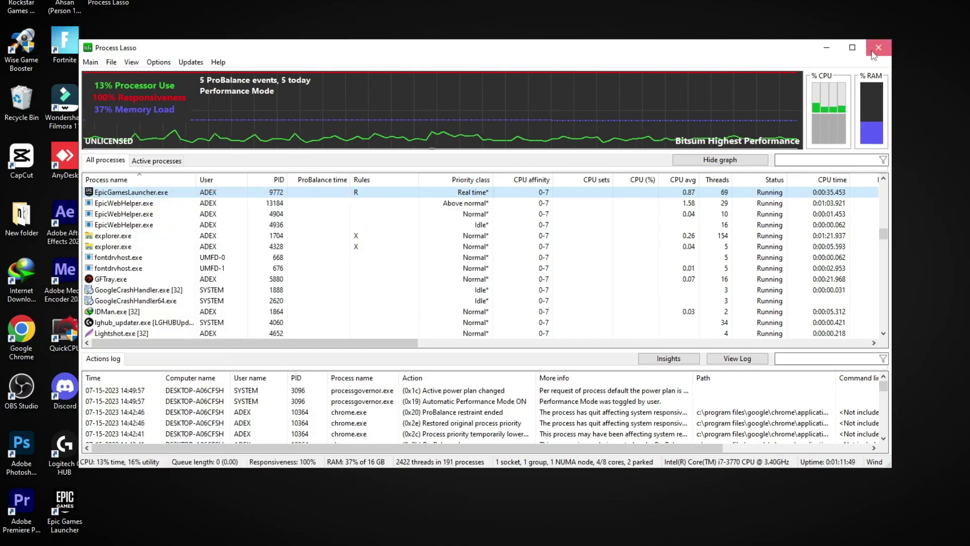
pyautogui.click(880, 47)
pyautogui.rightClick(621, 151)
pyautogui.click(650, 181)
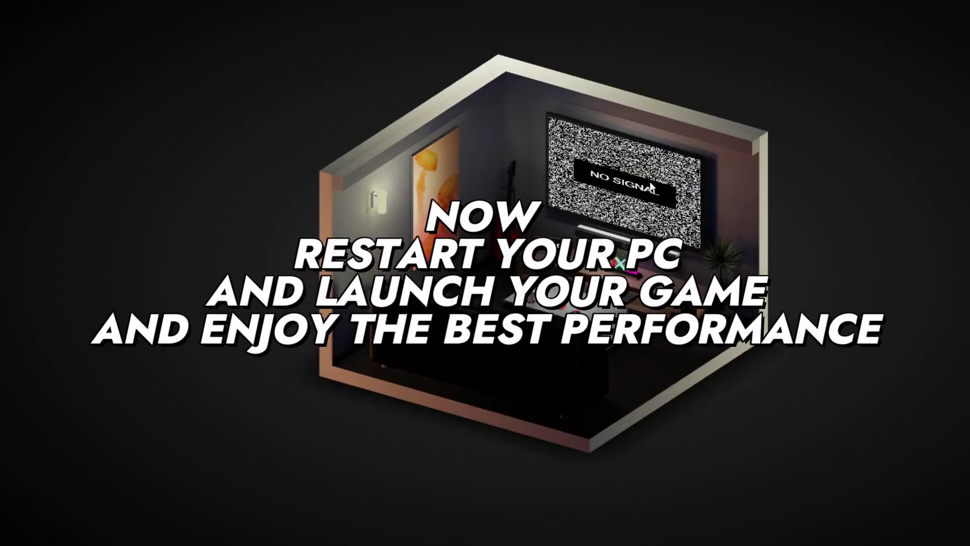